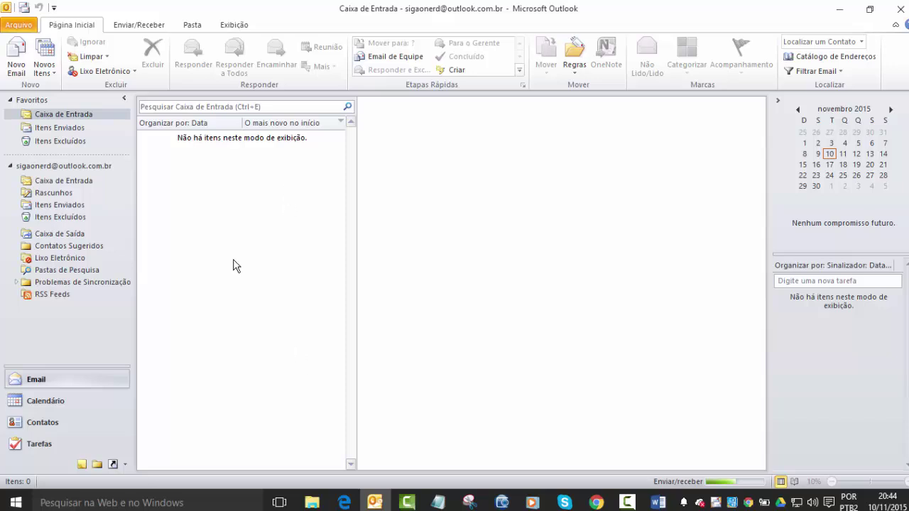
Minimize the Outlook window showing the empty inbox to reveal the Windows desktop.
{"action": "left_click", "coordinate": [238, 293]}
{"action": "left_click", "coordinate": [841, 9]}
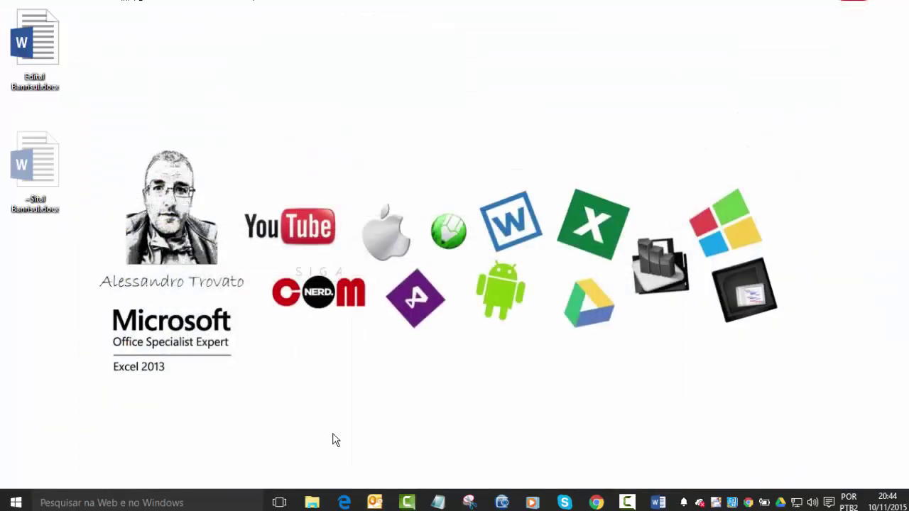
Launch Chrome to google.com.br and follow the Gmail link to the inbox.
{"action": "left_click", "coordinate": [607, 505]}
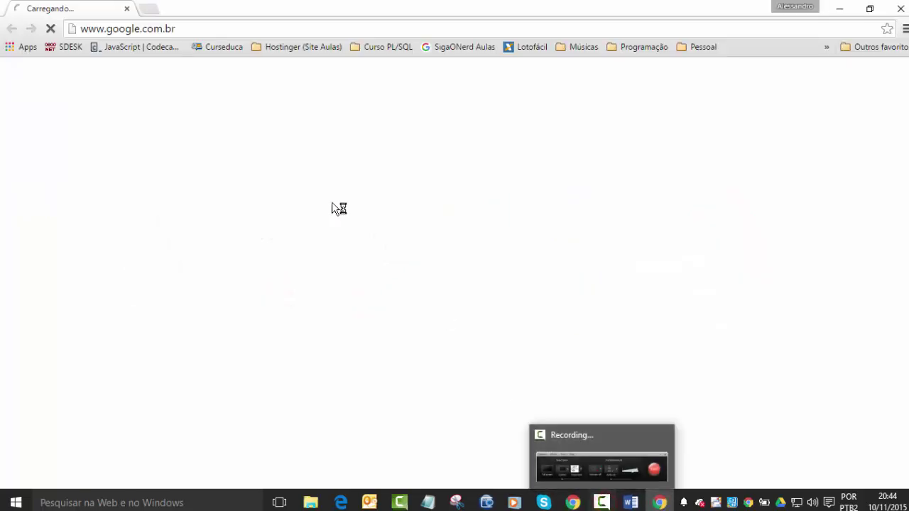
{"action": "left_click", "coordinate": [203, 32]}
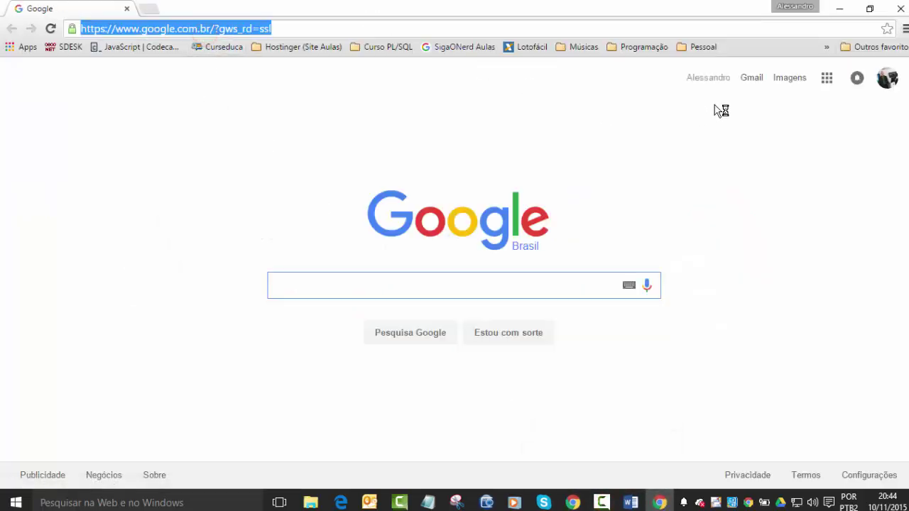
{"action": "left_click", "coordinate": [755, 81]}
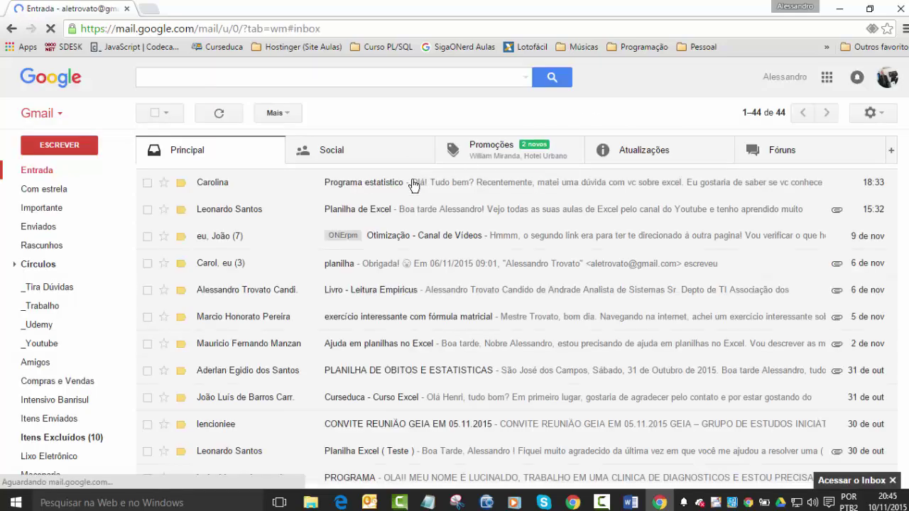
Scroll the Gmail inbox list down and back up to browse the messages.
{"action": "scroll", "coordinate": [363, 186], "scroll_direction": "down", "scroll_amount": 10}
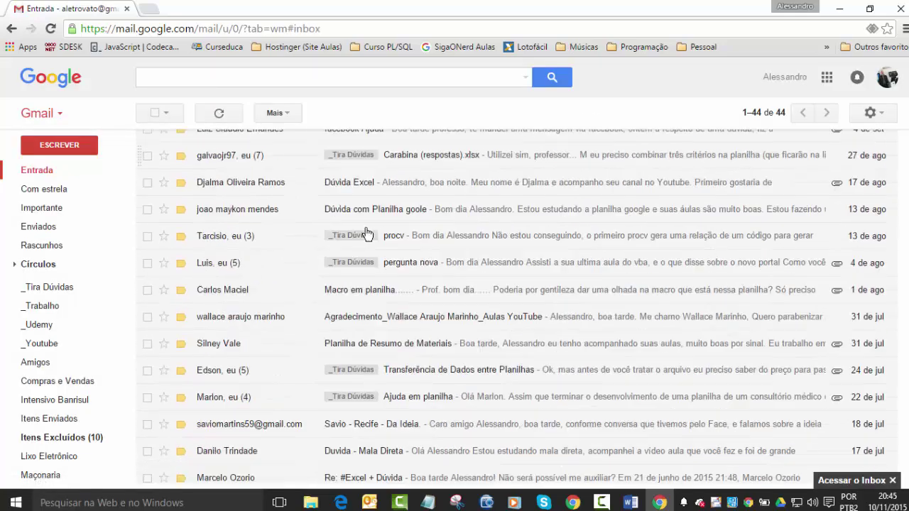
{"action": "scroll", "coordinate": [277, 245], "scroll_direction": "up", "scroll_amount": 10}
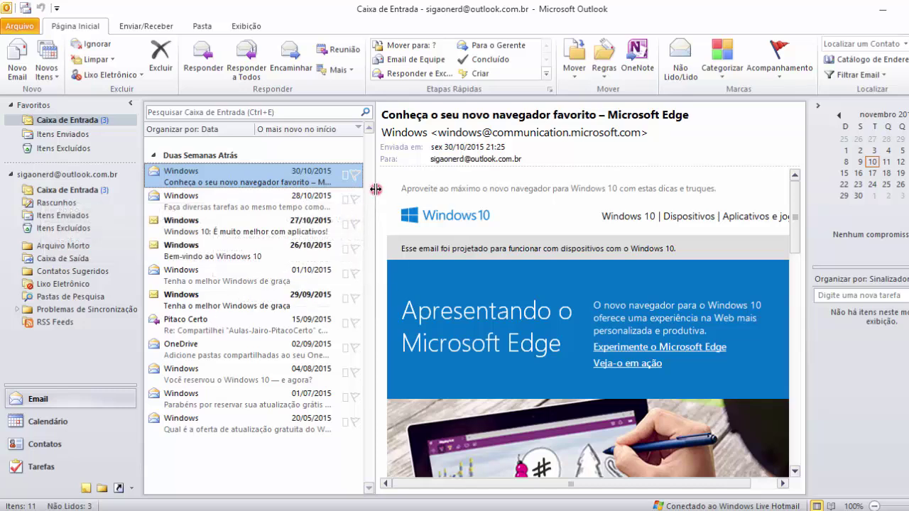
Widen the message list into a column view and collapse the account's folder tree.
{"action": "left_click_drag", "start_coordinate": [376, 188], "coordinate": [617, 222]}
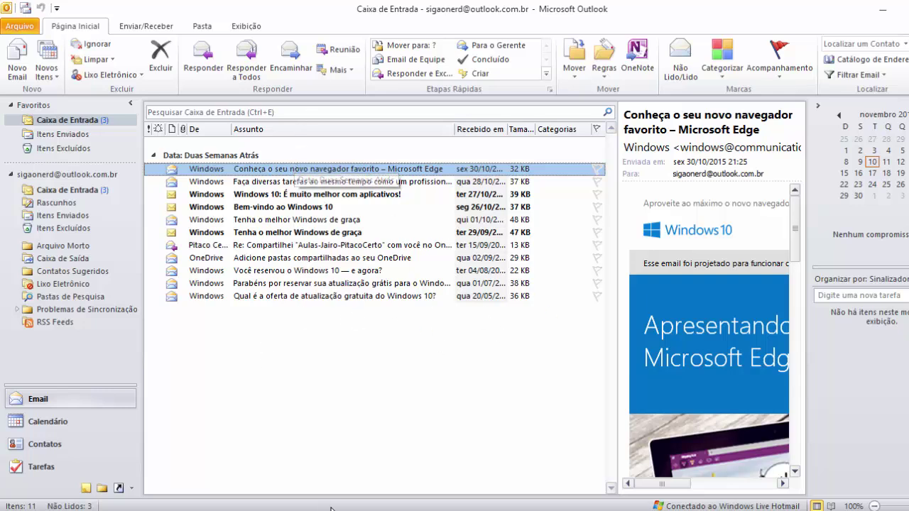
{"action": "mouse_move", "coordinate": [394, 510]}
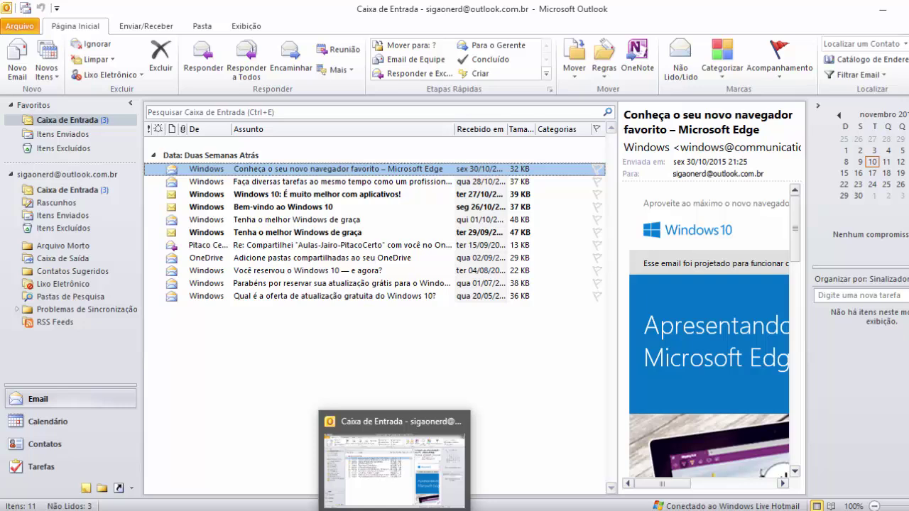
{"action": "left_click", "coordinate": [183, 368]}
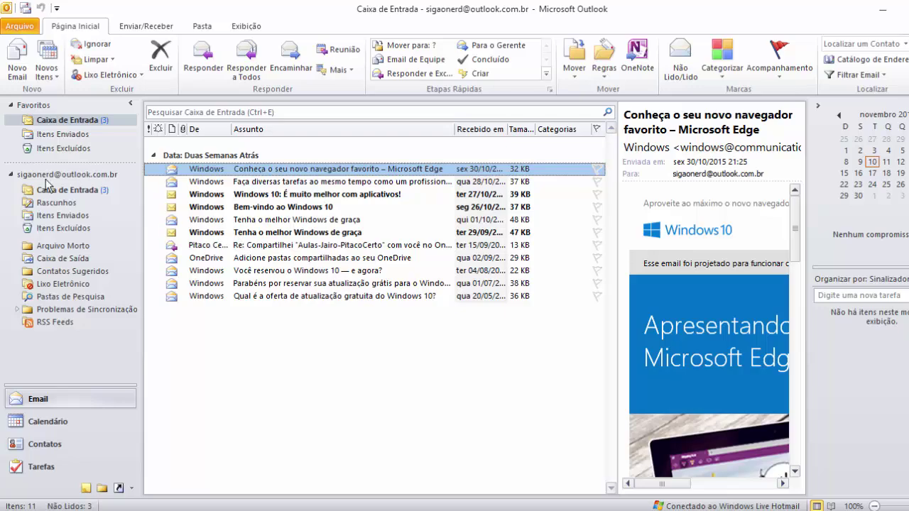
{"action": "left_click", "coordinate": [10, 174]}
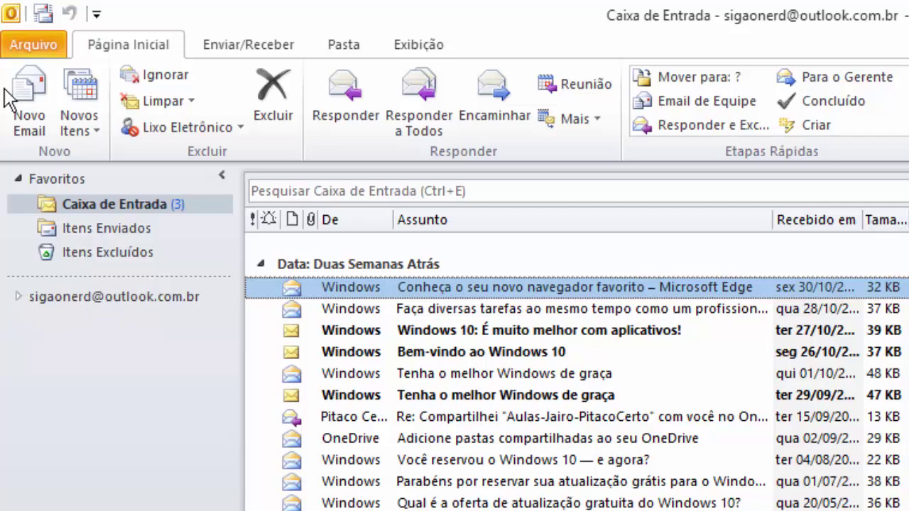
Start a new account from File > Info, entering the user's name and Yahoo address.
{"action": "left_click", "coordinate": [9, 44]}
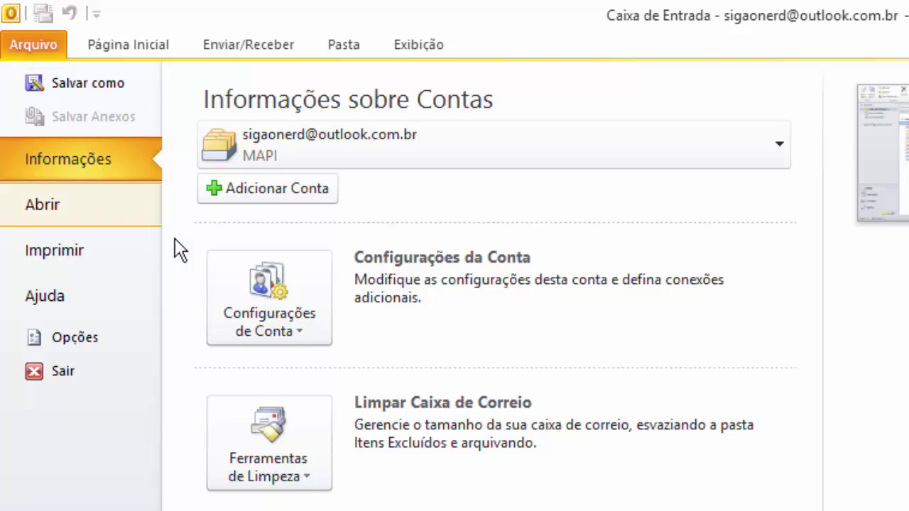
{"action": "left_click", "coordinate": [257, 288]}
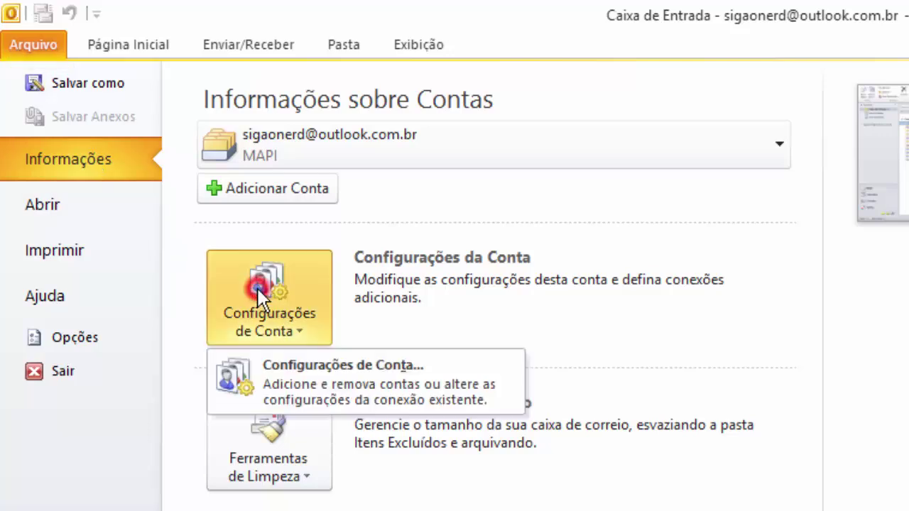
{"action": "left_click", "coordinate": [262, 191]}
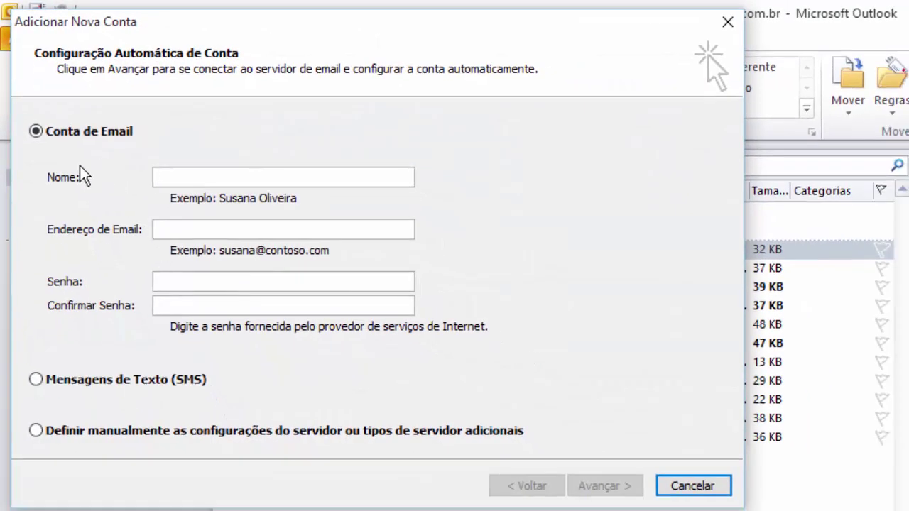
{"action": "left_click", "coordinate": [228, 173]}
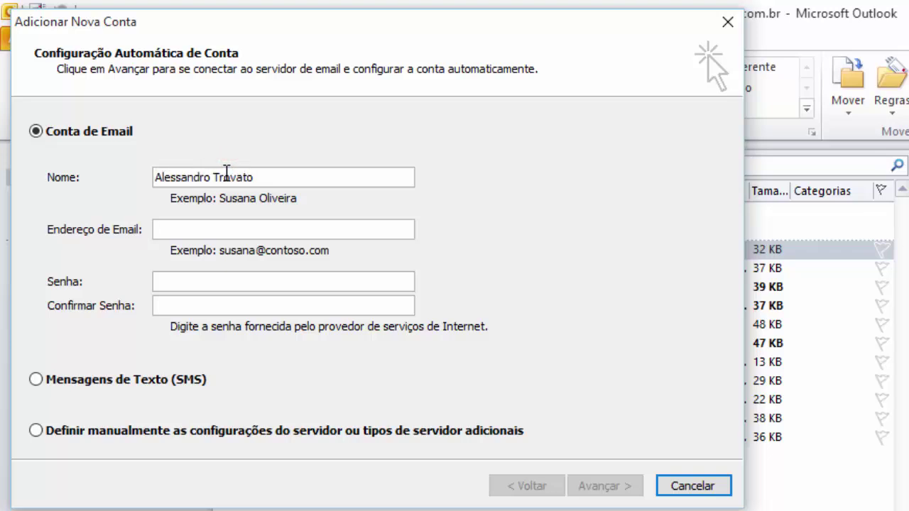
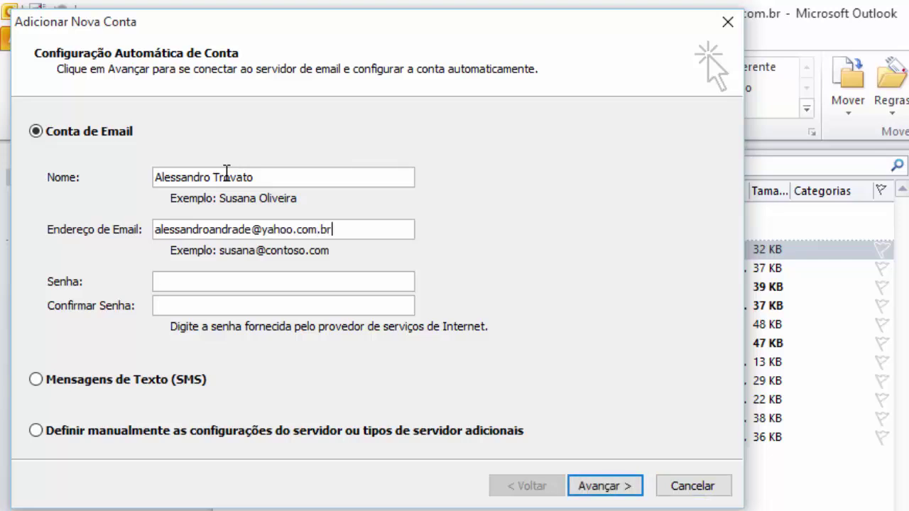
{"action": "type", "text": "**********"}
Fill in and confirm the account password, then submit for automatic setup.
{"action": "key", "text": "ctrl+a"}
{"action": "key", "text": "End"}
{"action": "type", "text": "*********"}
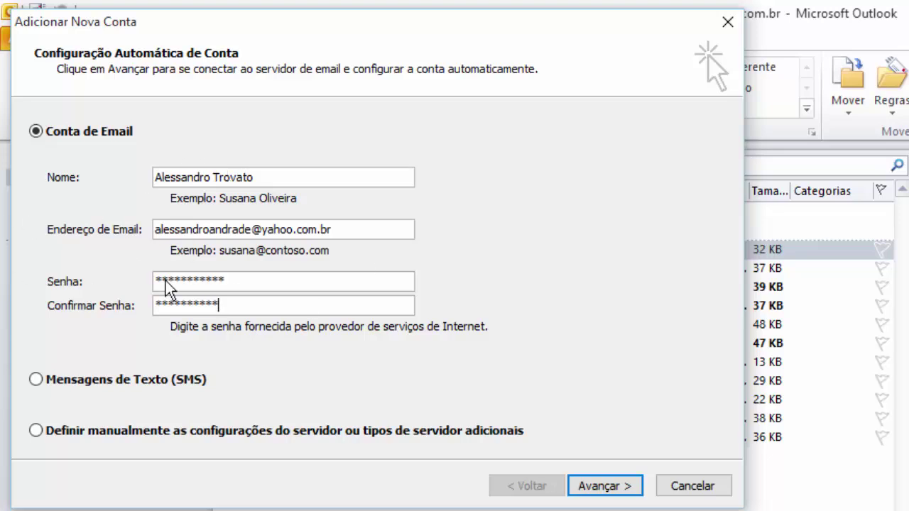
{"action": "left_click", "coordinate": [604, 487]}
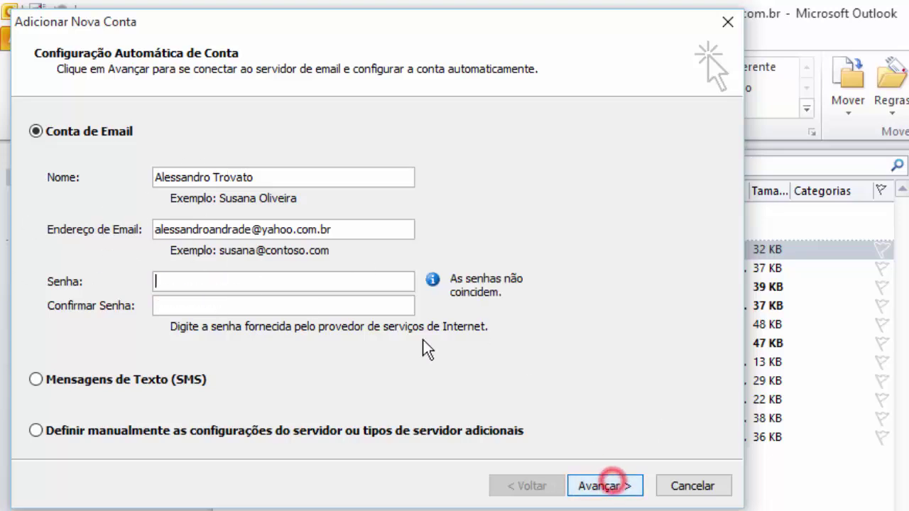
{"action": "left_click", "coordinate": [224, 285]}
{"action": "type", "text": "*********"}
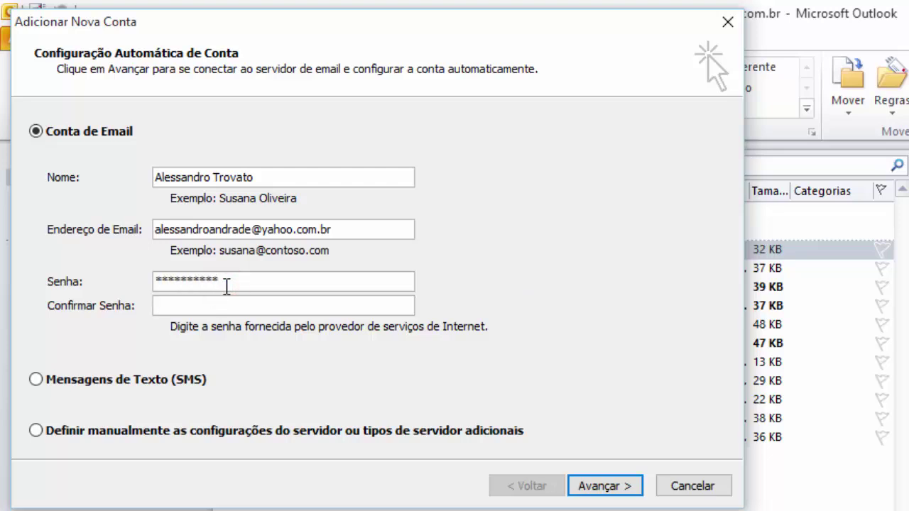
{"action": "type", "text": "***********"}
{"action": "key", "text": "Return"}
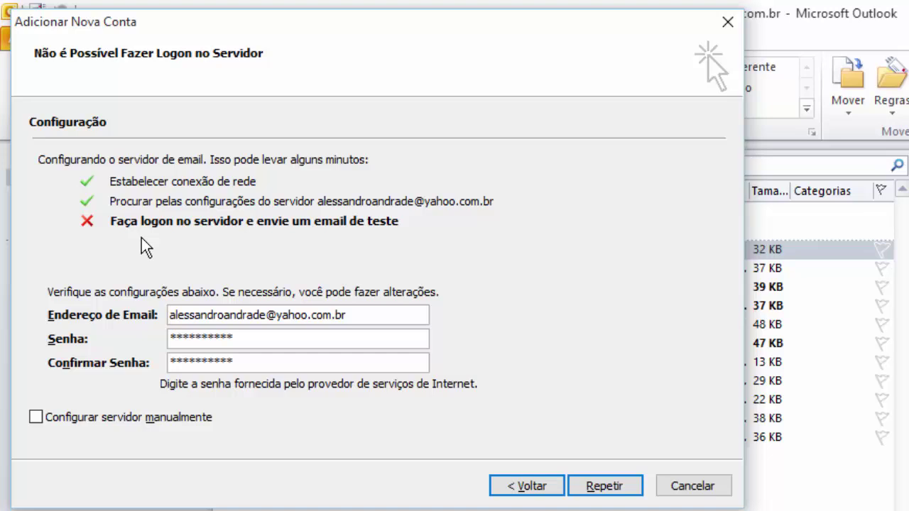
Choose 'Configurar servidor manualmente' and advance to the service type page.
{"action": "left_click", "coordinate": [152, 420]}
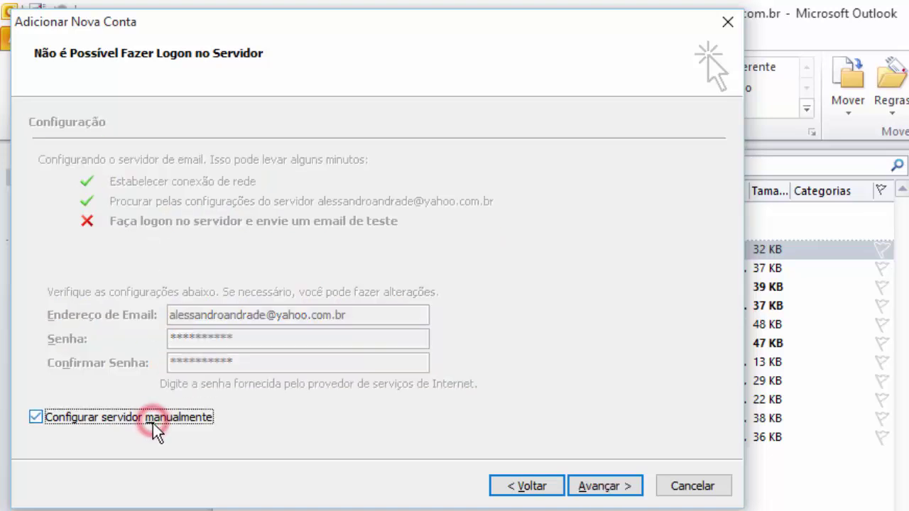
{"action": "left_click", "coordinate": [600, 487]}
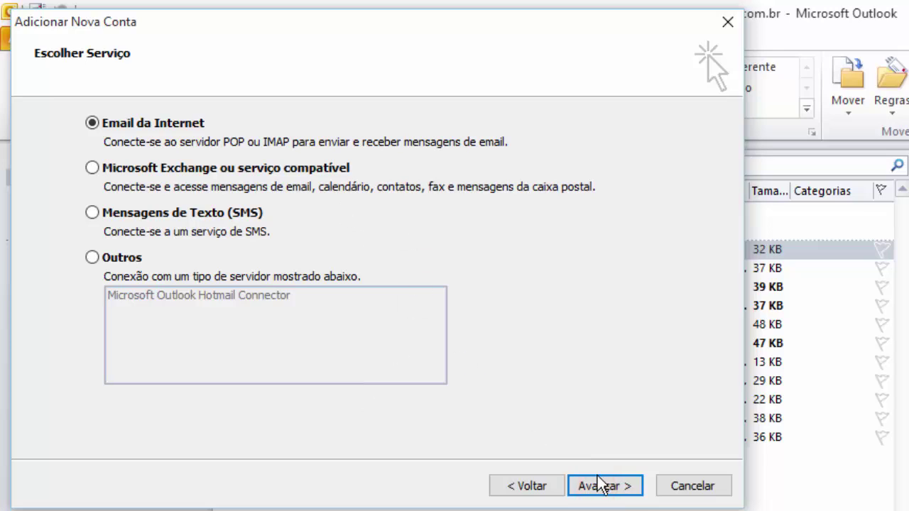
Keep 'Email da Internet' as the service and advance to the server settings.
{"action": "left_click", "coordinate": [598, 485]}
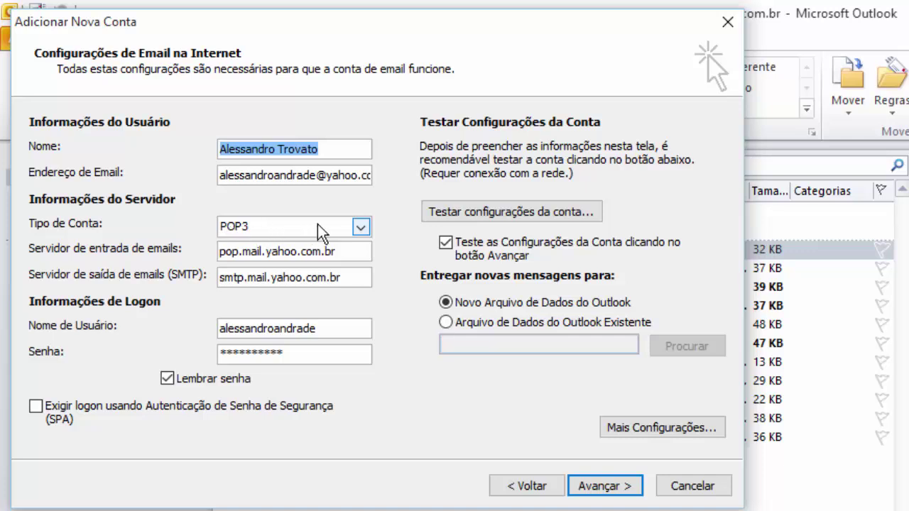
Toggle the account type between IMAP and POP3, then cancel the Yahoo account setup.
{"action": "left_click", "coordinate": [361, 227]}
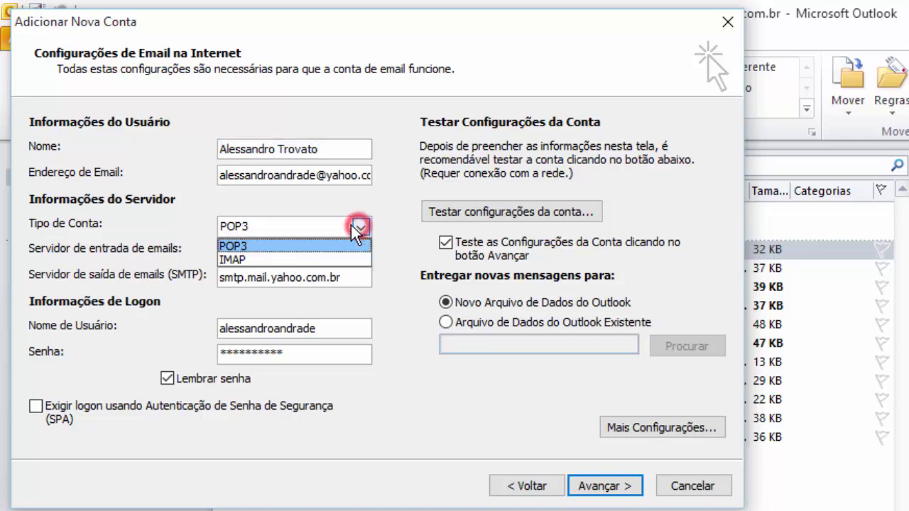
{"action": "left_click", "coordinate": [231, 254]}
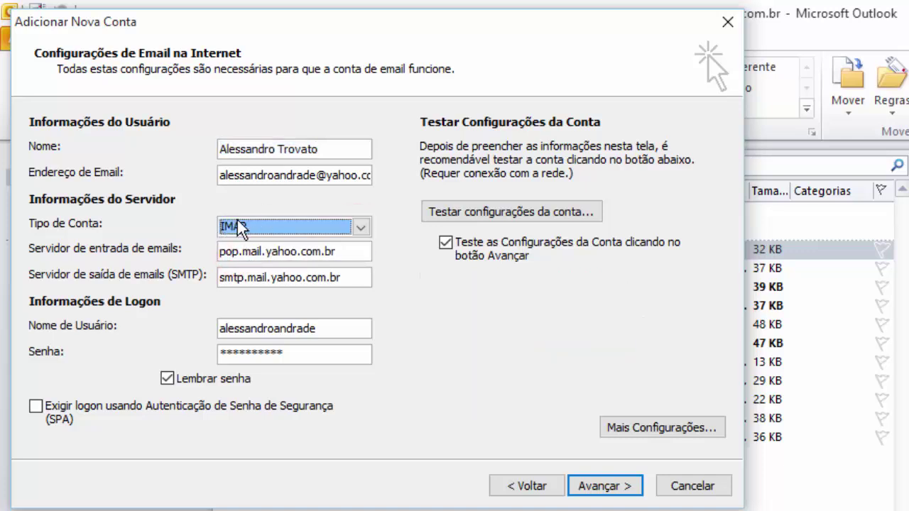
{"action": "left_click", "coordinate": [241, 222]}
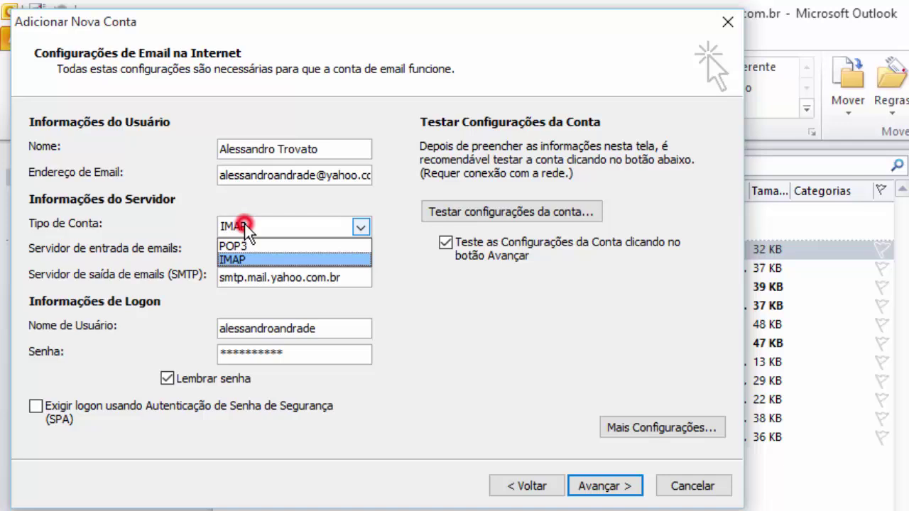
{"action": "left_click", "coordinate": [276, 186]}
{"action": "left_click", "coordinate": [279, 230]}
{"action": "left_click", "coordinate": [279, 245]}
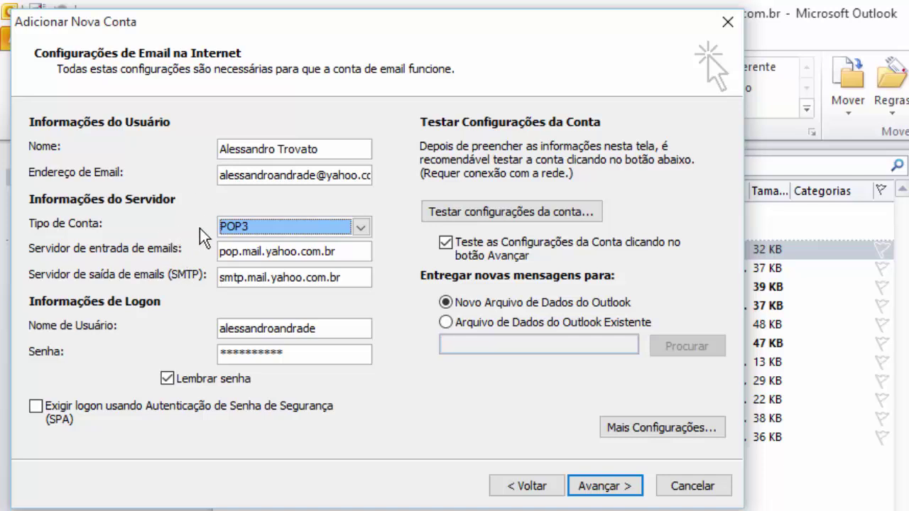
{"action": "left_click", "coordinate": [227, 228]}
{"action": "left_click", "coordinate": [244, 255]}
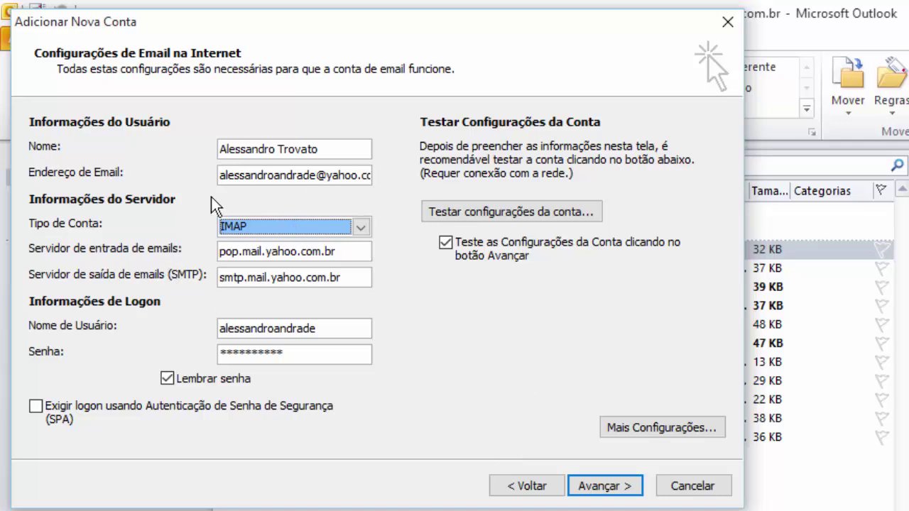
{"action": "left_click", "coordinate": [692, 486]}
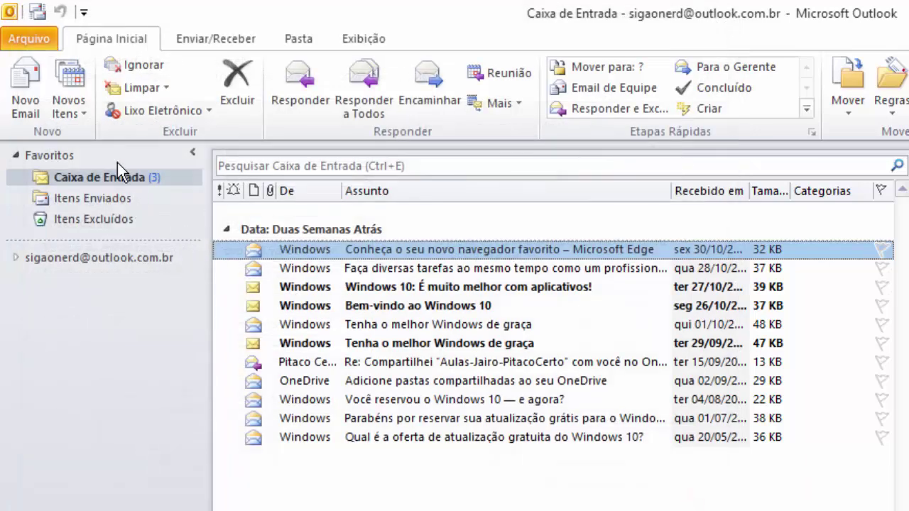
Start a new account, entering the owner's name and Gmail address.
{"action": "left_click", "coordinate": [31, 39]}
{"action": "left_click", "coordinate": [223, 177]}
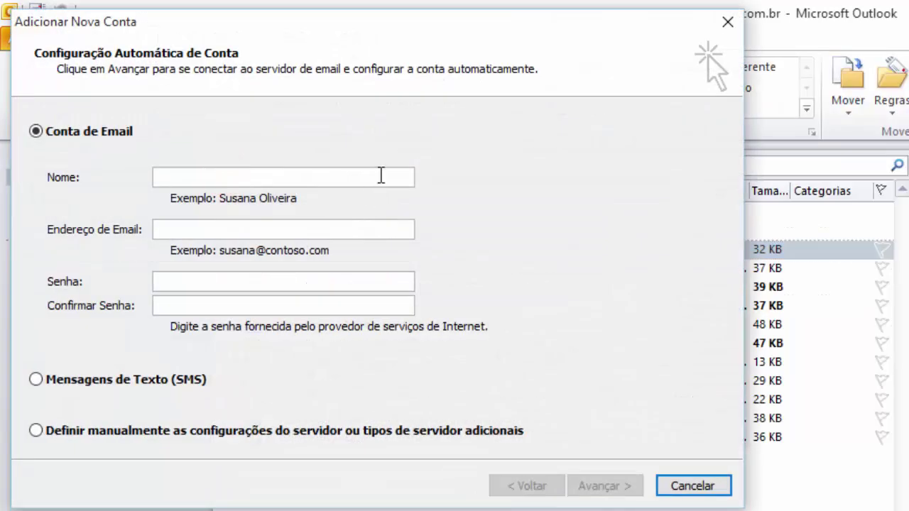
{"action": "left_click", "coordinate": [309, 175]}
{"action": "type", "text": "Alessandro"}
{"action": "key", "text": "Tab"}
Enter and confirm the Gmail password, then start automatic server configuration.
{"action": "key", "text": "Tab"}
{"action": "type", "text": "****"}
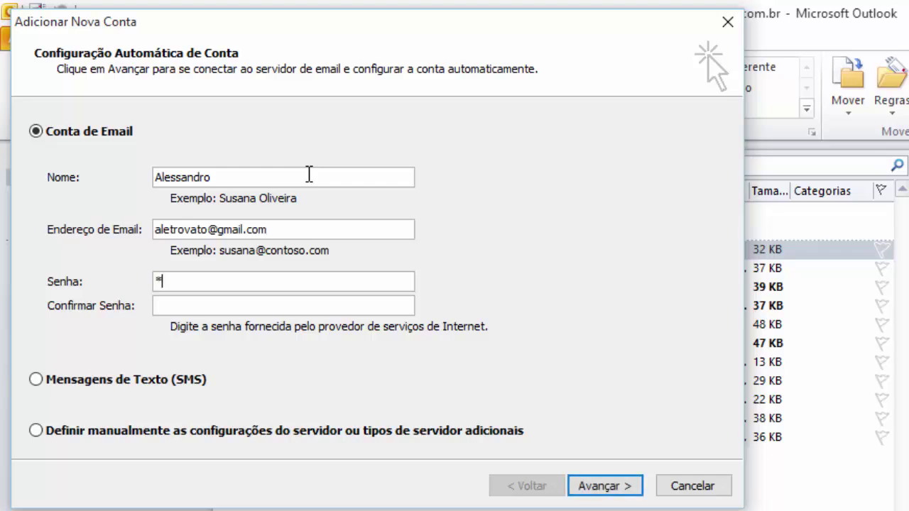
{"action": "type", "text": "****"}
{"action": "key", "text": "shift+Home"}
{"action": "type", "text": "**********"}
{"action": "key", "text": "Tab"}
{"action": "type", "text": "**********"}
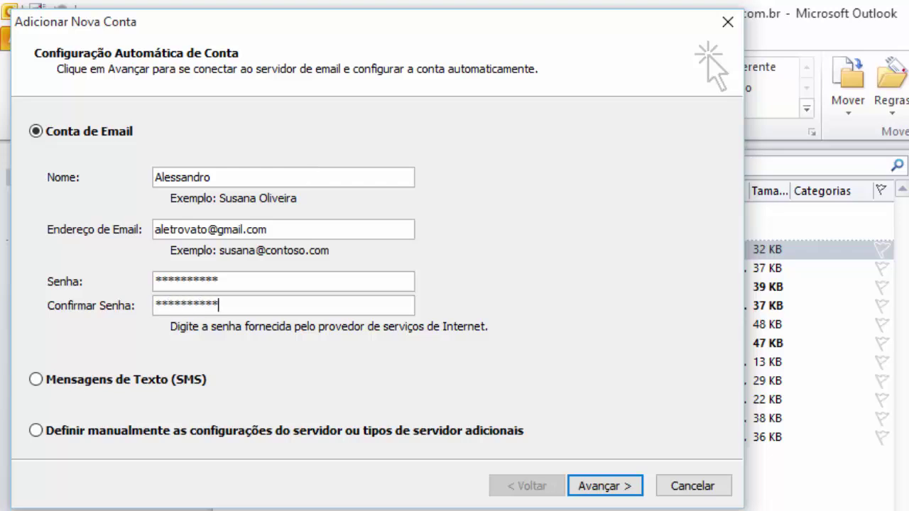
{"action": "left_click", "coordinate": [614, 486]}
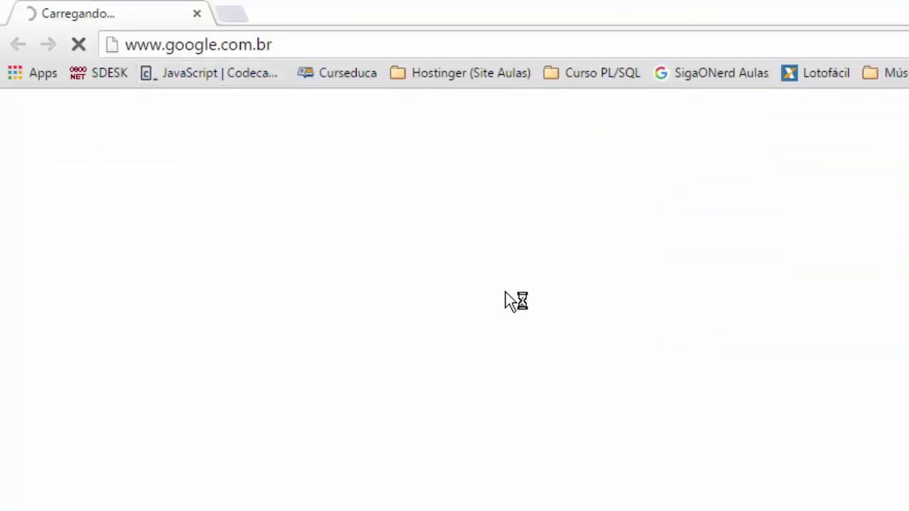
Search Google for 'imap o que é' and read the One.com article on IMAP and POP3.
{"action": "left_click", "coordinate": [521, 445]}
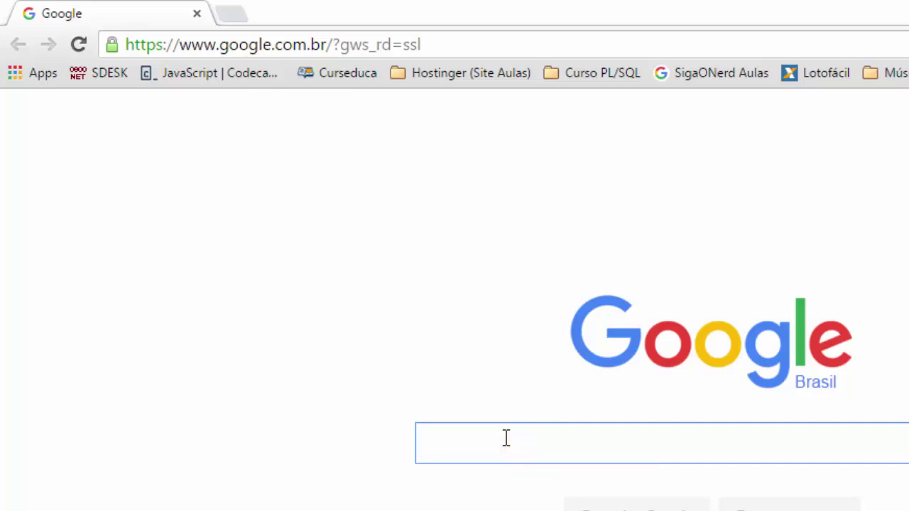
{"action": "type", "text": "imap oq"}
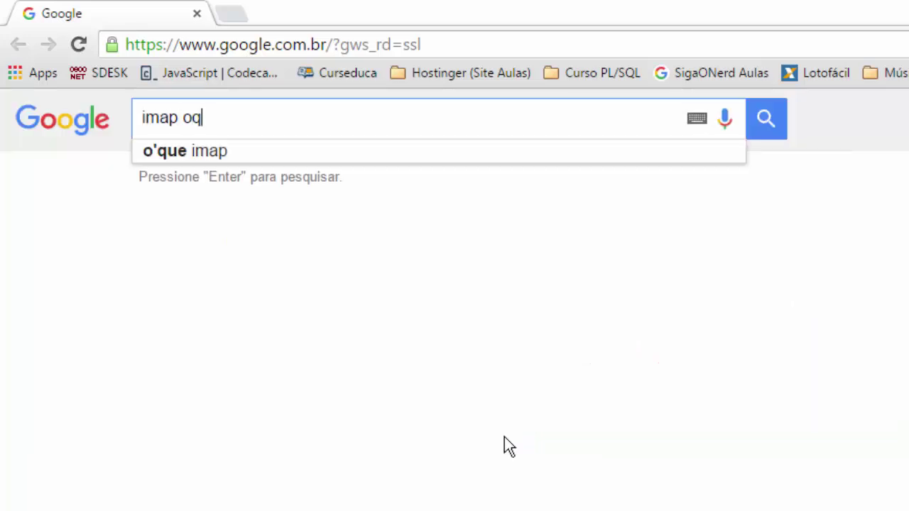
{"action": "key", "text": "BackSpace"}
{"action": "type", "text": "que é"}
{"action": "key", "text": "Return"}
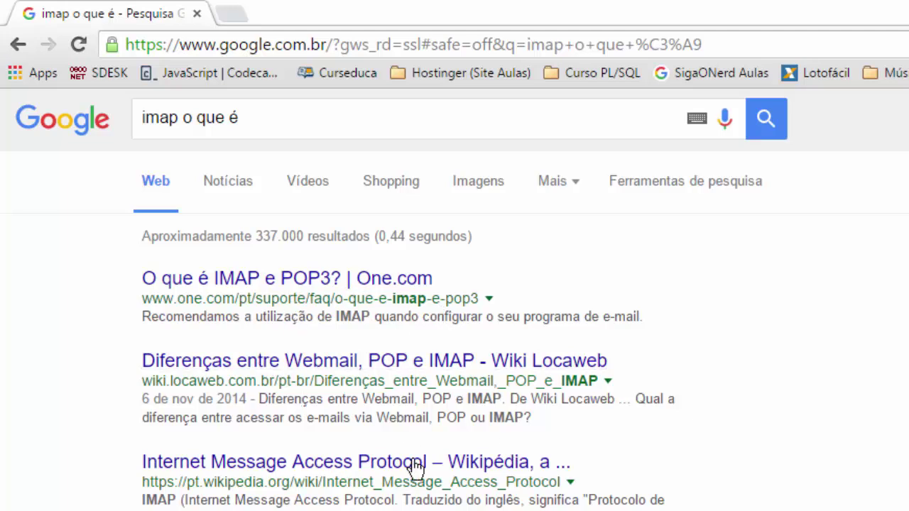
{"action": "left_click", "coordinate": [266, 277]}
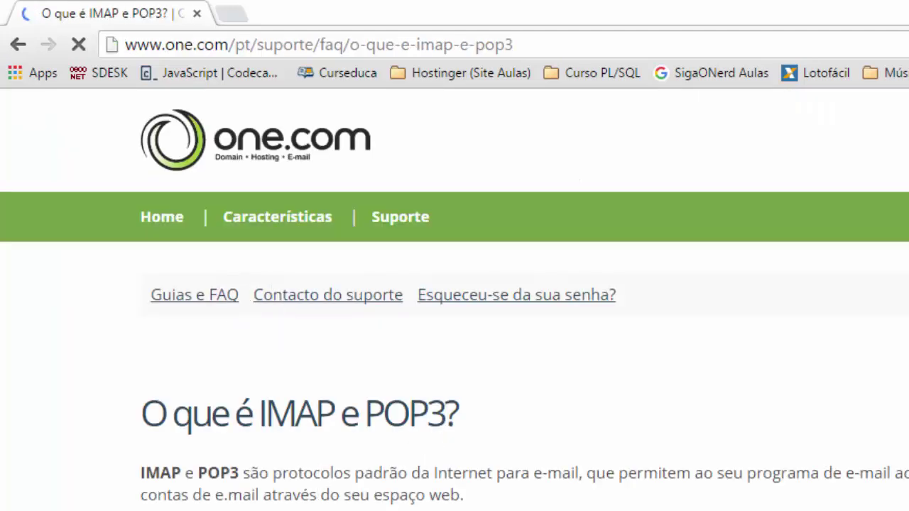
{"action": "scroll", "coordinate": [628, 497], "scroll_direction": "down", "scroll_amount": 3}
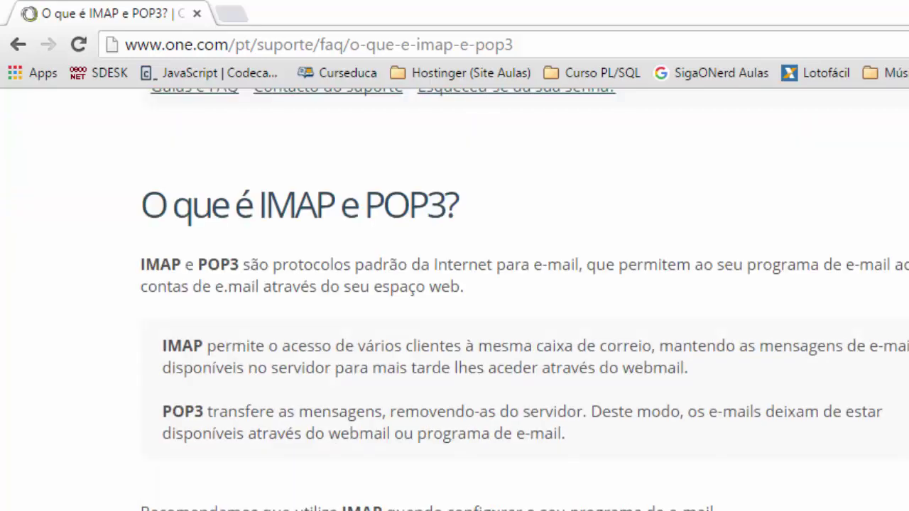
{"action": "scroll", "coordinate": [801, 422], "scroll_direction": "up", "scroll_amount": 3}
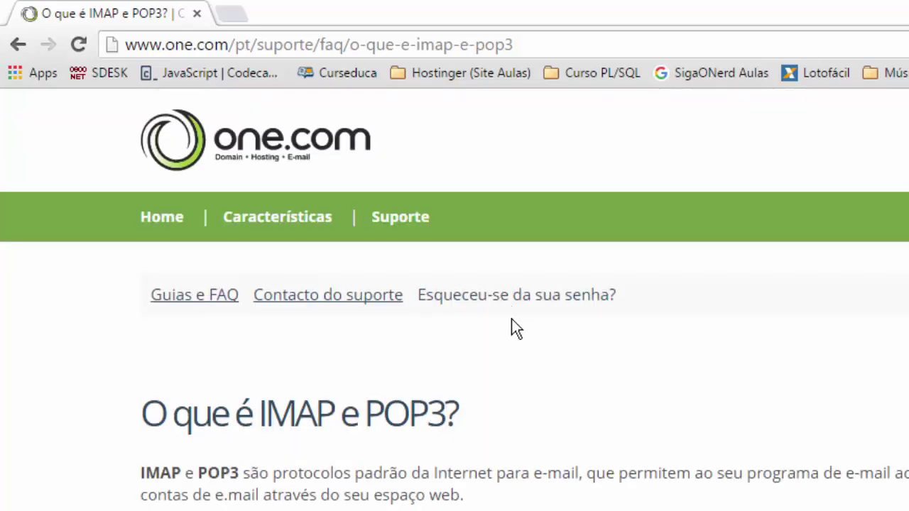
Open the Locaweb wiki article on Webmail, POP and IMAP and expand the IMAP section.
{"action": "left_click", "coordinate": [18, 44]}
{"action": "left_click", "coordinate": [369, 362]}
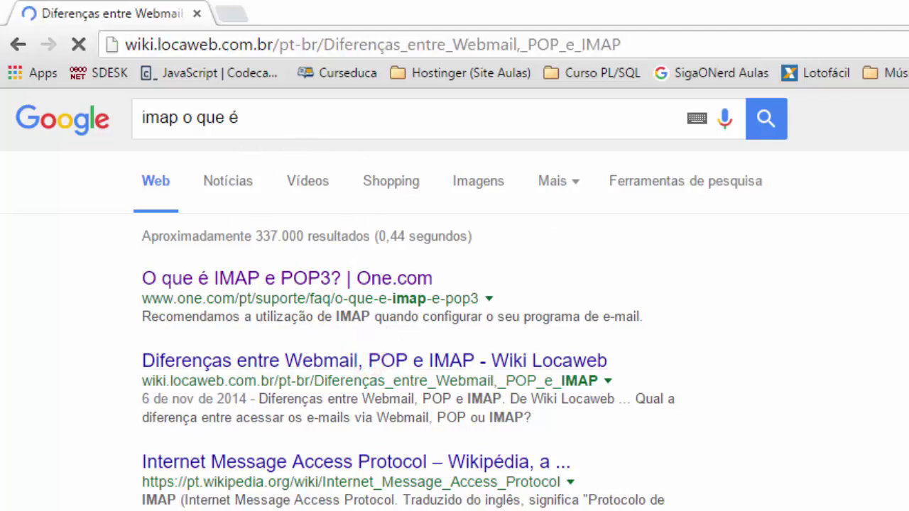
{"action": "scroll", "coordinate": [421, 493], "scroll_direction": "down", "scroll_amount": 2}
{"action": "scroll", "coordinate": [423, 495], "scroll_direction": "down", "scroll_amount": 3}
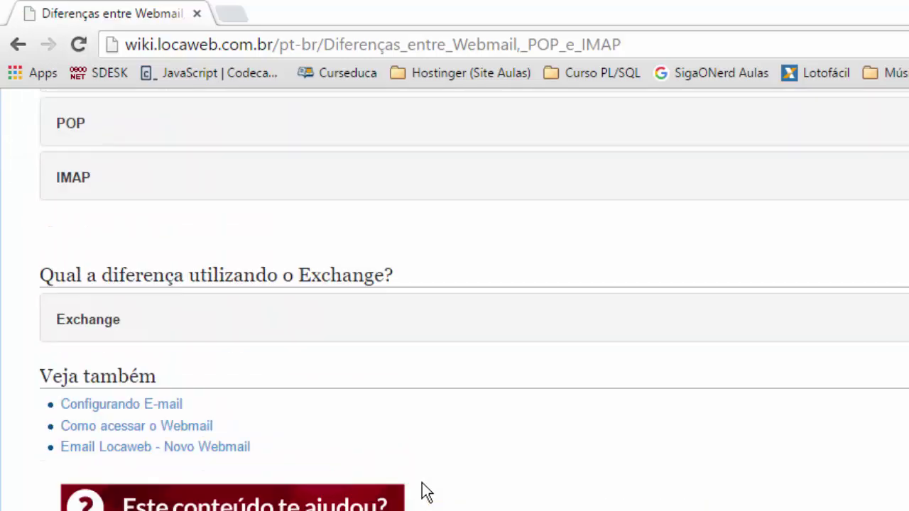
{"action": "scroll", "coordinate": [171, 440], "scroll_direction": "up", "scroll_amount": 5}
{"action": "left_click", "coordinate": [62, 452]}
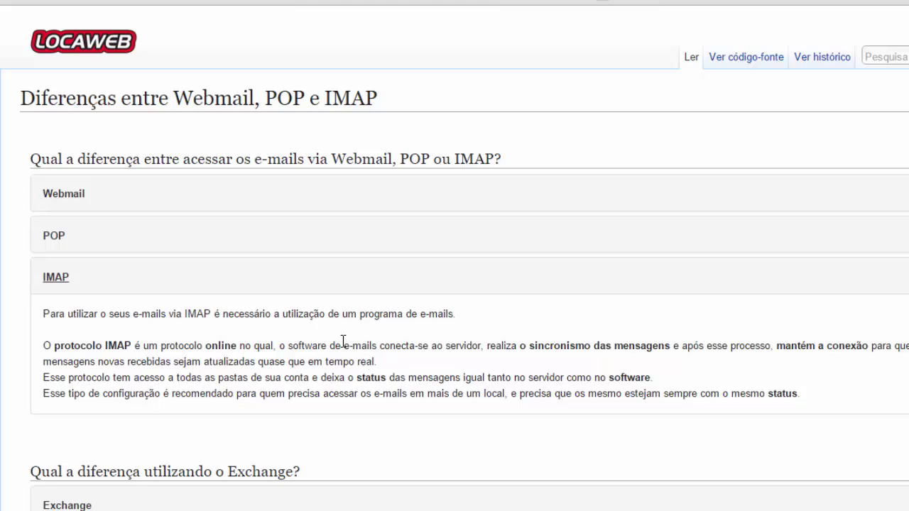
Search 'o que é imap' and highlight the word Internet in the Wikipedia snippet.
{"action": "left_click", "coordinate": [5, 6]}
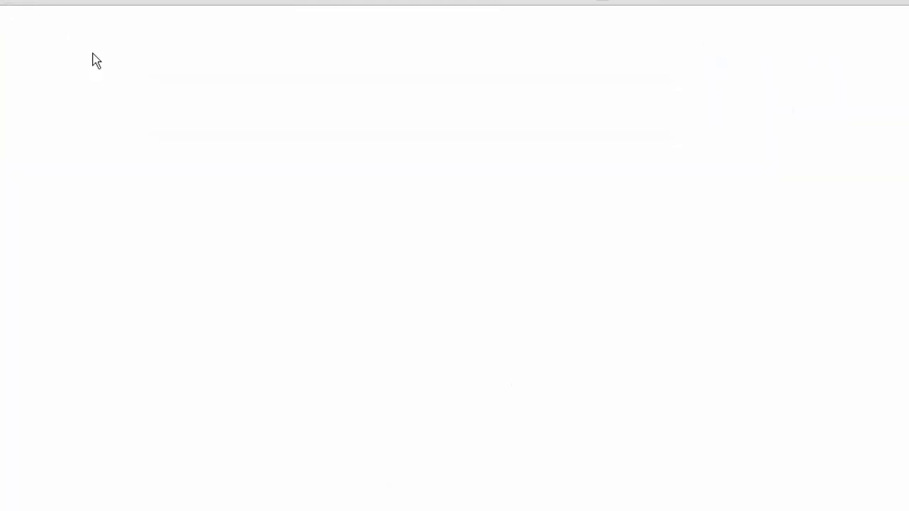
{"action": "left_click", "coordinate": [207, 29]}
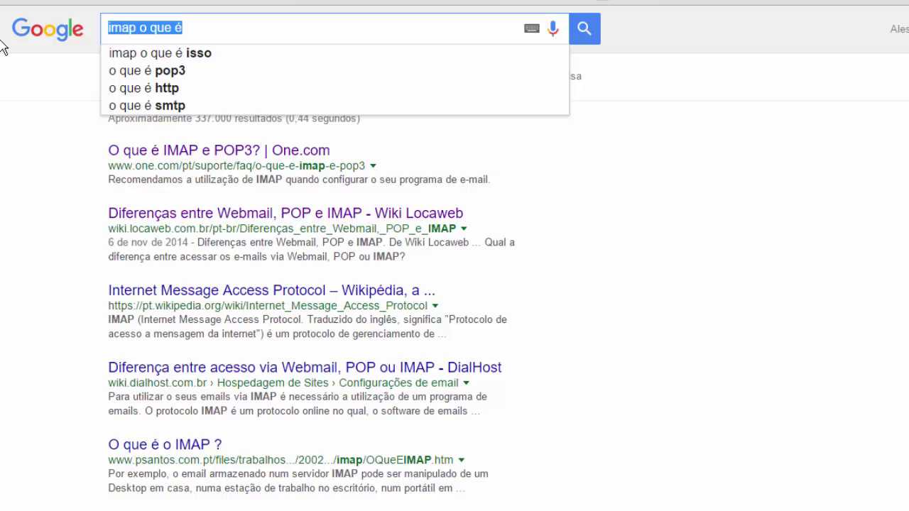
{"action": "type", "text": "o que é ima"}
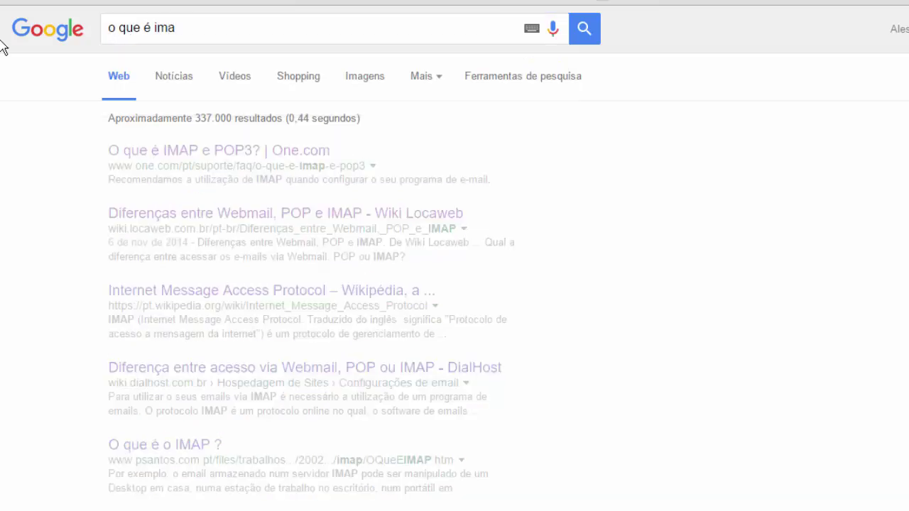
{"action": "left_click", "coordinate": [239, 35]}
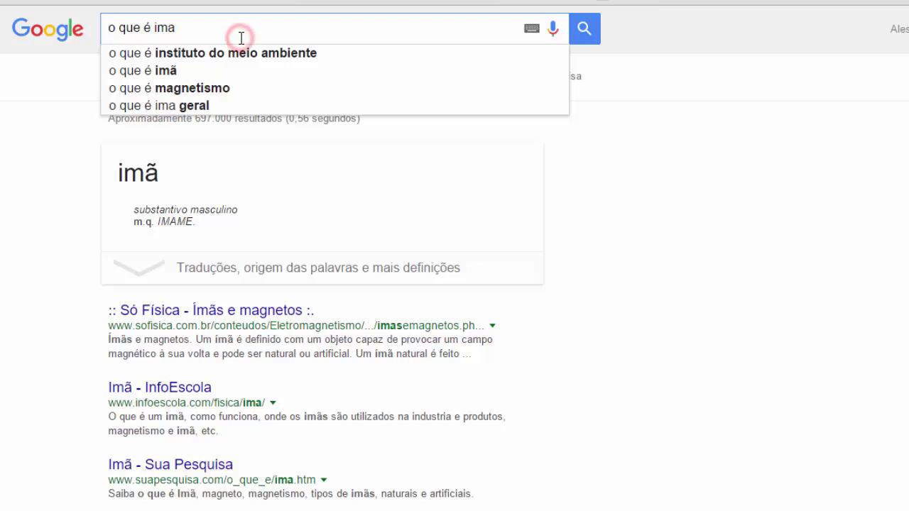
{"action": "type", "text": "p"}
{"action": "key", "text": "Return"}
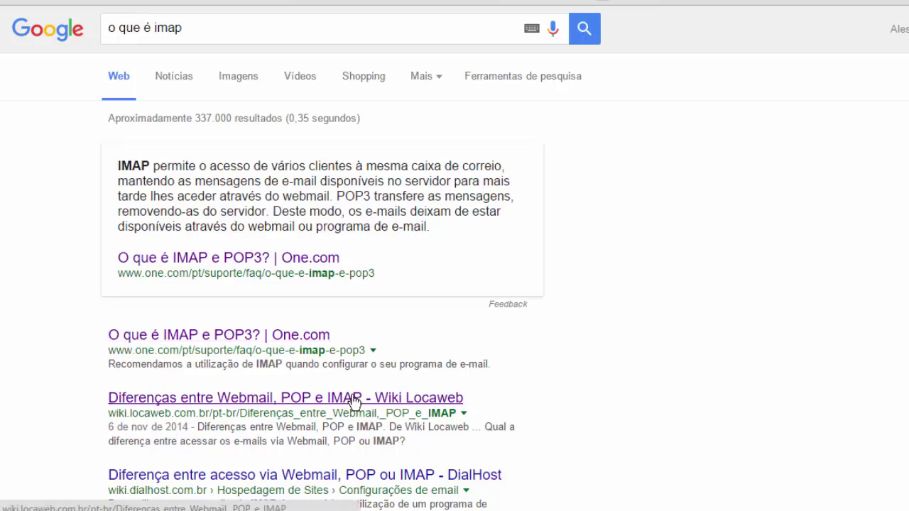
{"action": "scroll", "coordinate": [219, 307], "scroll_direction": "down", "scroll_amount": 3}
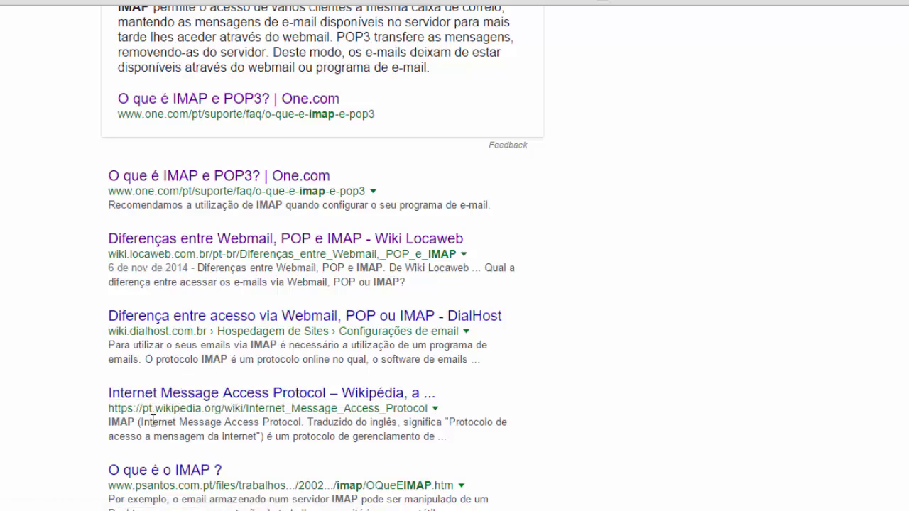
{"action": "left_click_drag", "start_coordinate": [290, 425], "coordinate": [221, 423]}
{"action": "left_click", "coordinate": [195, 430]}
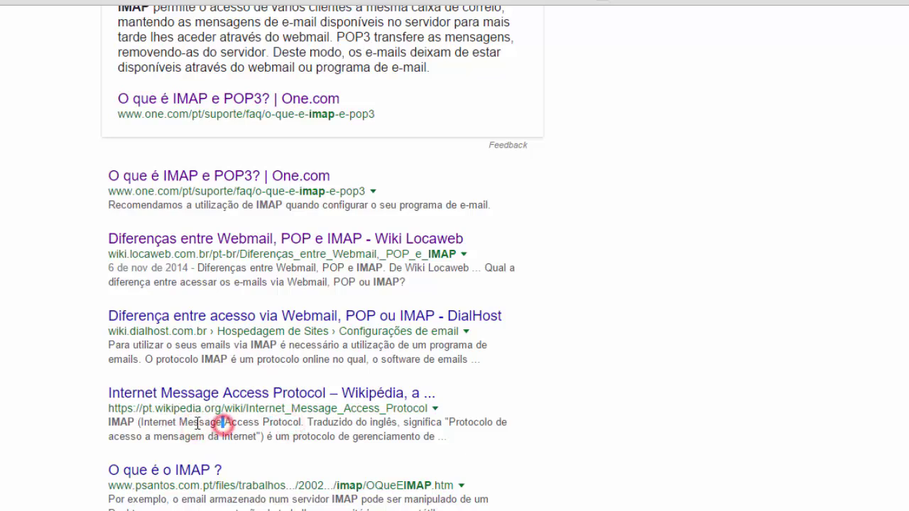
{"action": "double_click", "coordinate": [160, 424]}
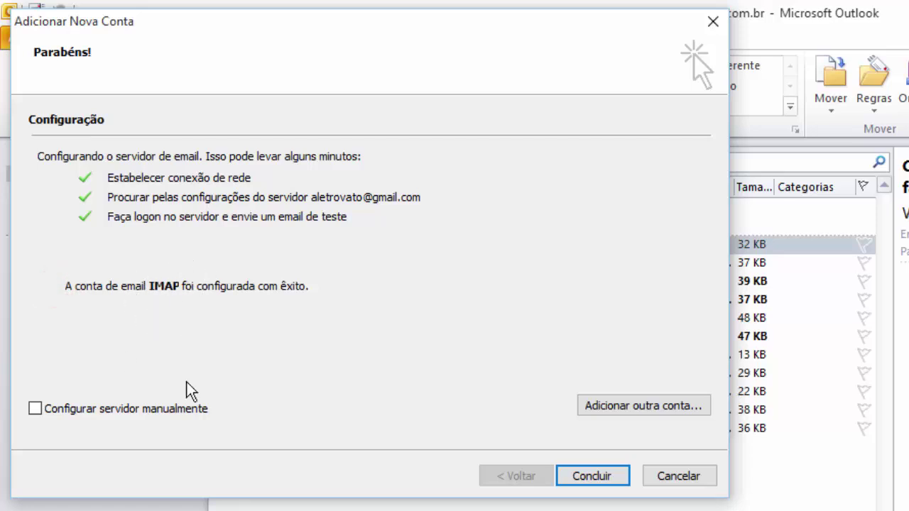
{"action": "left_click", "coordinate": [35, 409]}
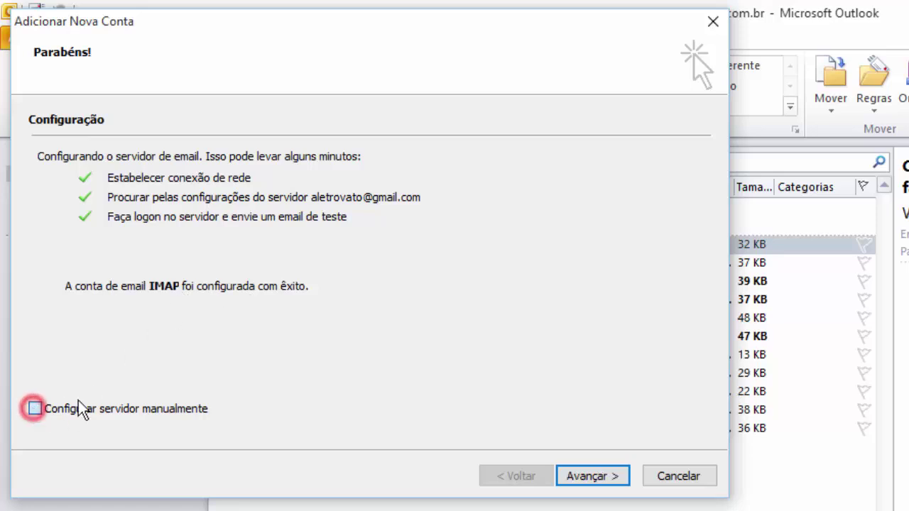
{"action": "left_click", "coordinate": [594, 476]}
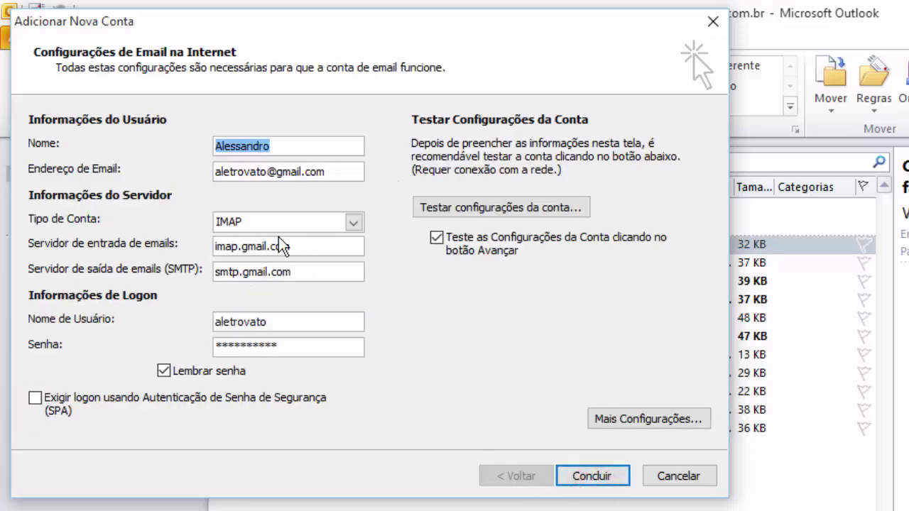
{"action": "left_click", "coordinate": [215, 247]}
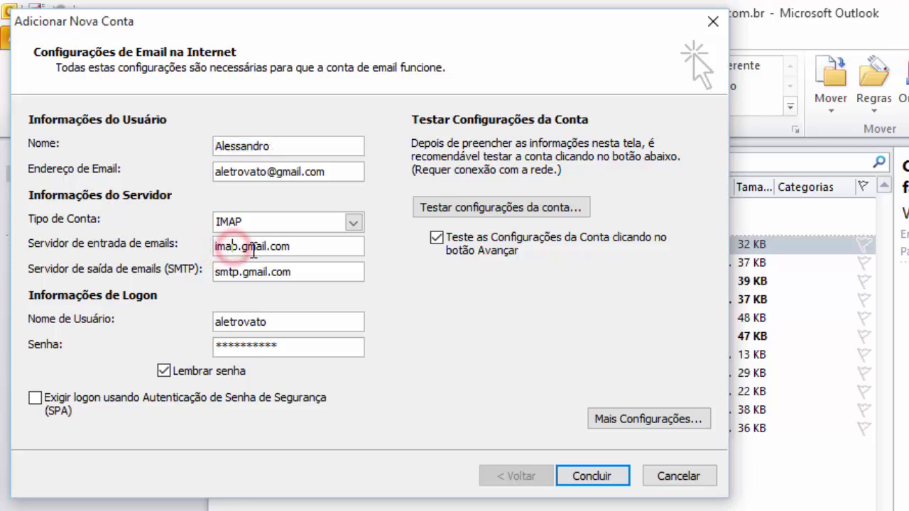
{"action": "double_click", "coordinate": [251, 247]}
{"action": "left_click", "coordinate": [289, 252]}
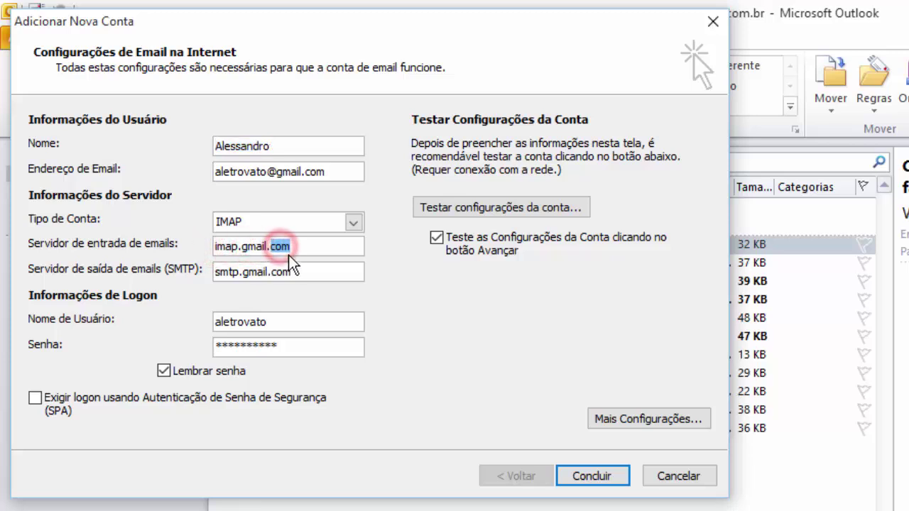
{"action": "double_click", "coordinate": [307, 250]}
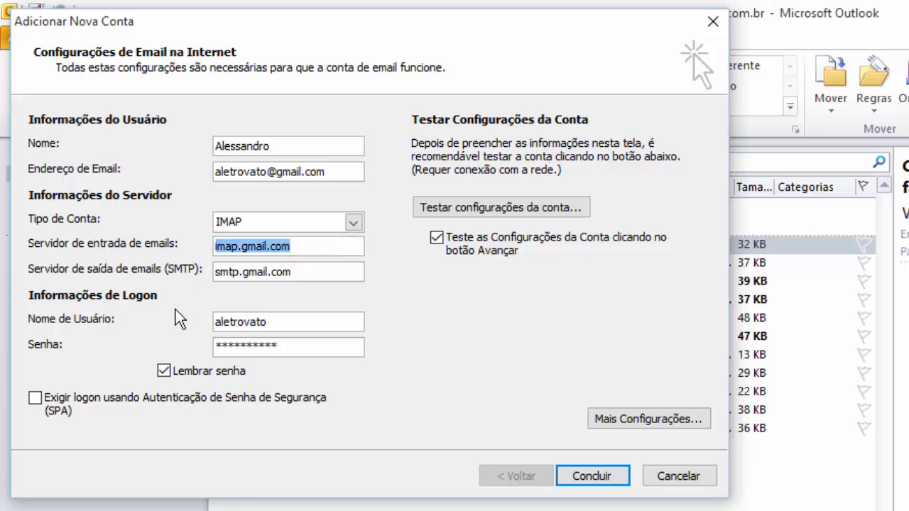
{"action": "left_click", "coordinate": [219, 271]}
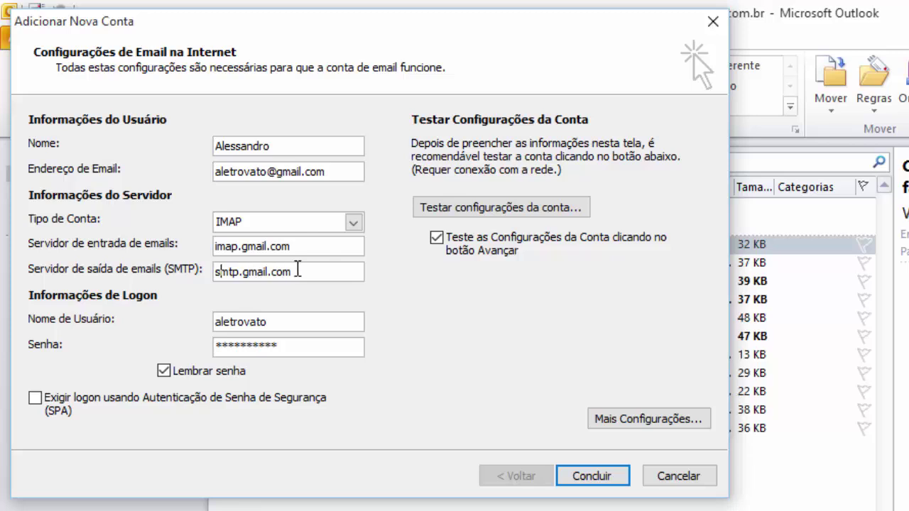
{"action": "left_click", "coordinate": [219, 248]}
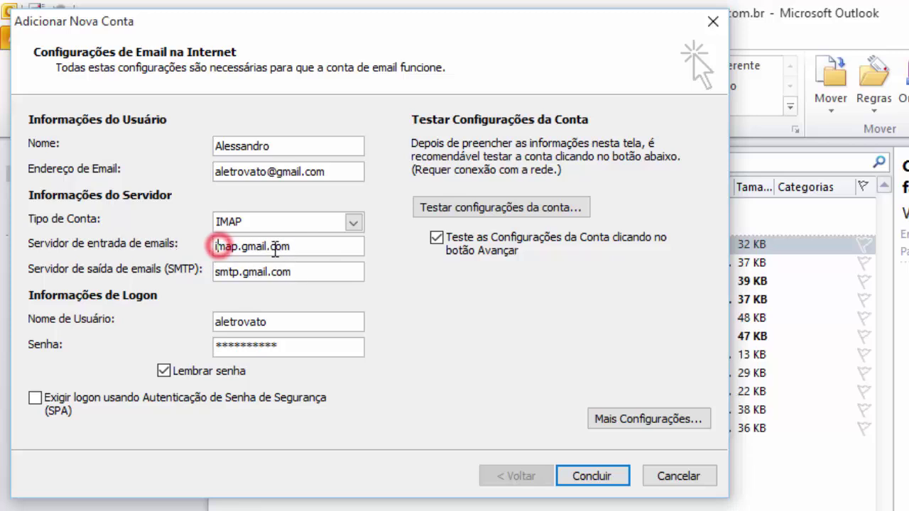
{"action": "double_click", "coordinate": [296, 249]}
{"action": "left_click_drag", "start_coordinate": [296, 250], "coordinate": [182, 256]}
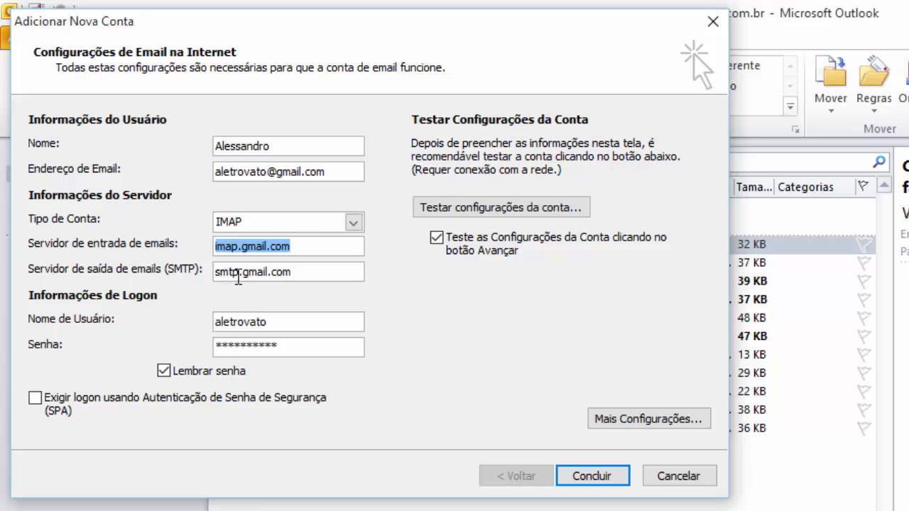
{"action": "double_click", "coordinate": [237, 272]}
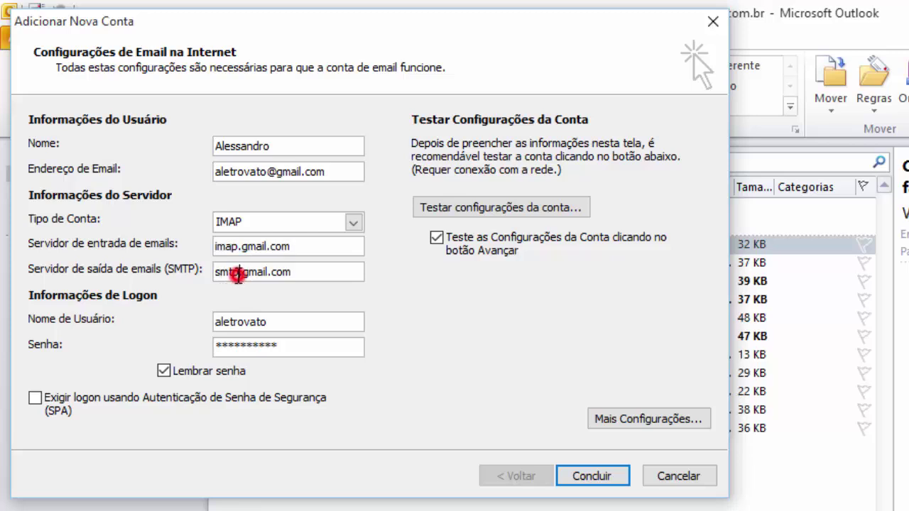
{"action": "left_click", "coordinate": [276, 271]}
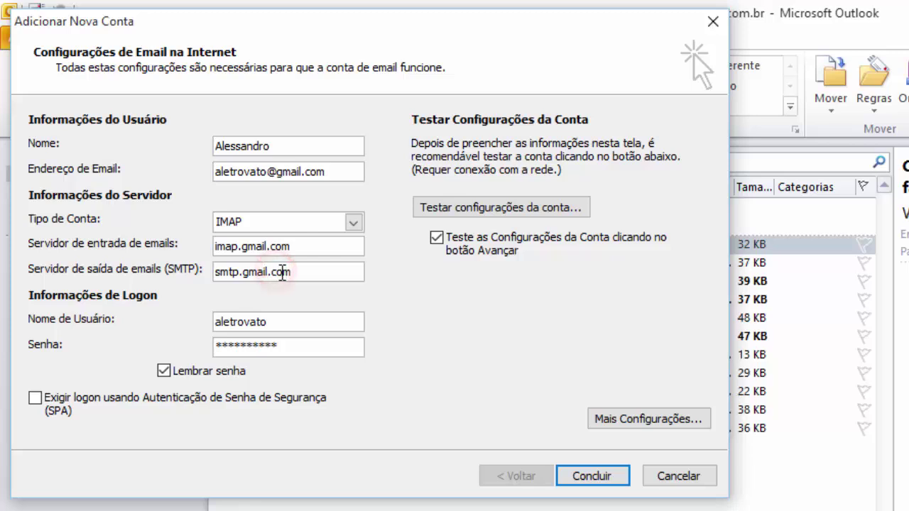
{"action": "triple_click", "coordinate": [315, 272]}
{"action": "left_click", "coordinate": [297, 275]}
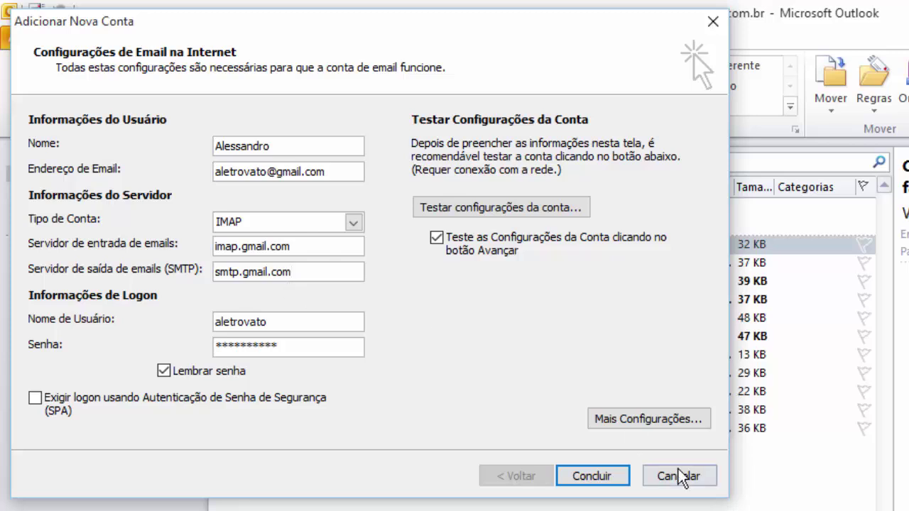
{"action": "left_click", "coordinate": [667, 420]}
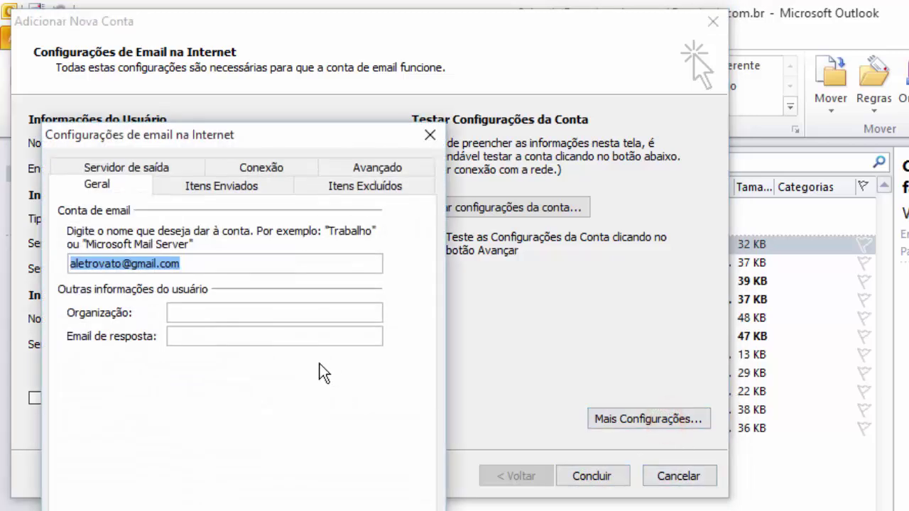
{"action": "left_click", "coordinate": [367, 168]}
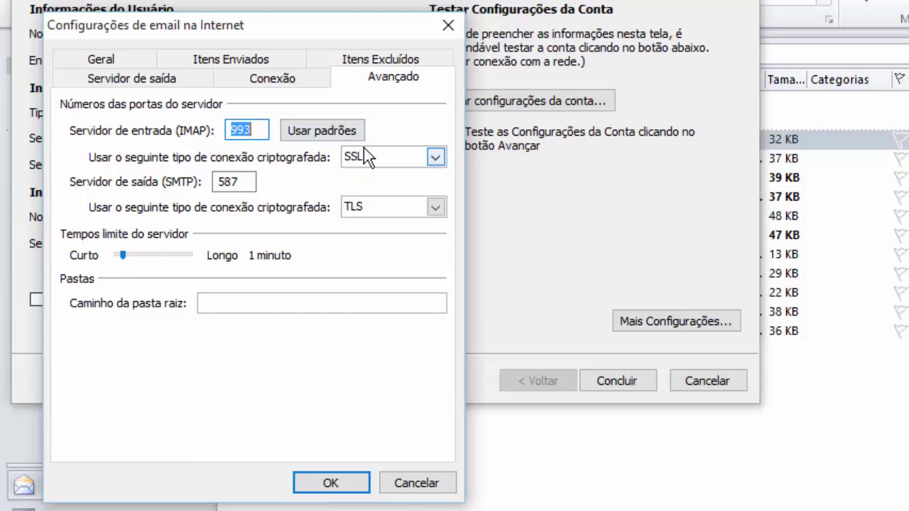
{"action": "left_click", "coordinate": [435, 158]}
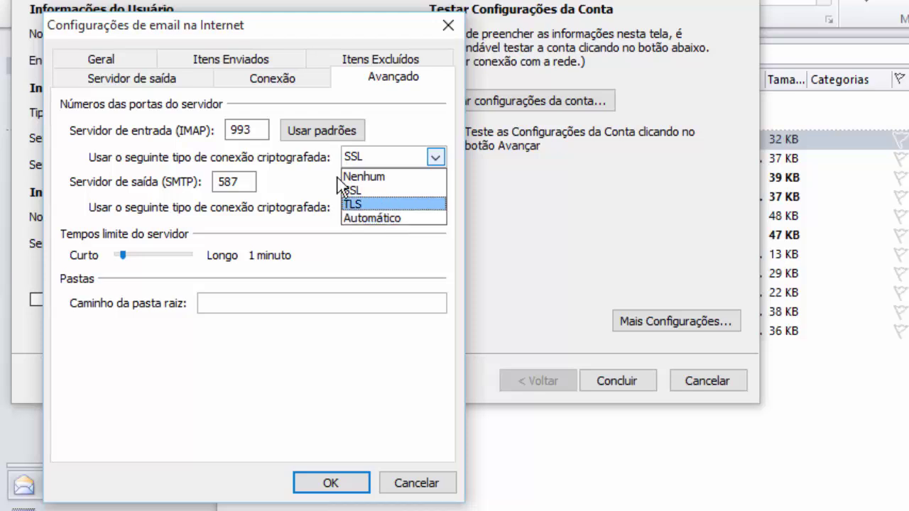
{"action": "left_click", "coordinate": [318, 167]}
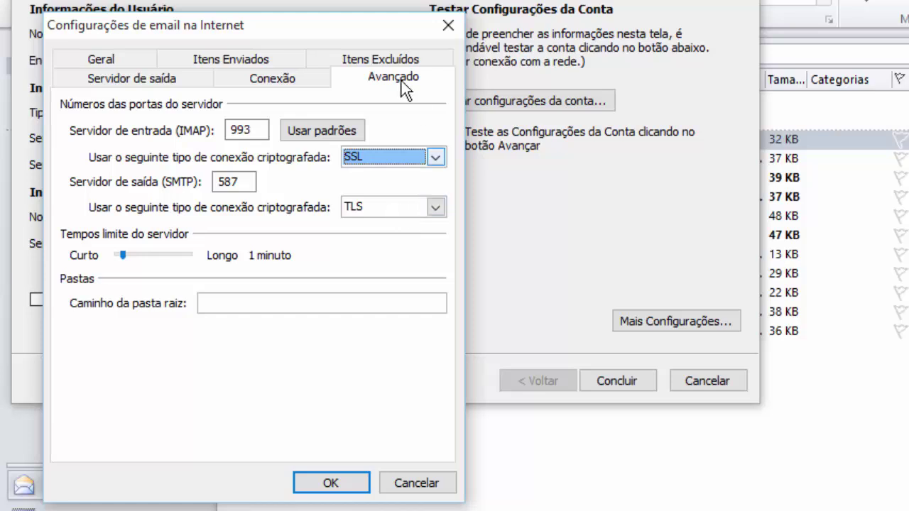
{"action": "left_click", "coordinate": [256, 76]}
{"action": "left_click", "coordinate": [156, 80]}
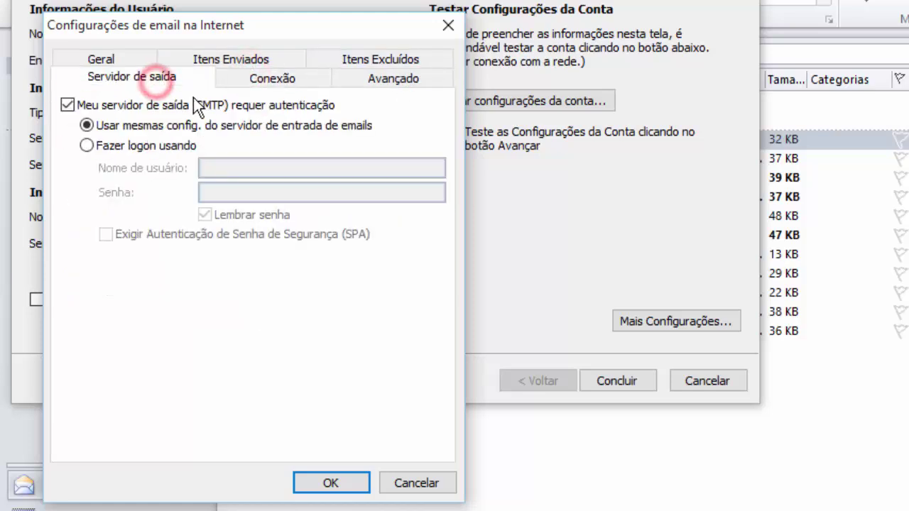
{"action": "left_click", "coordinate": [372, 77]}
{"action": "left_click", "coordinate": [373, 66]}
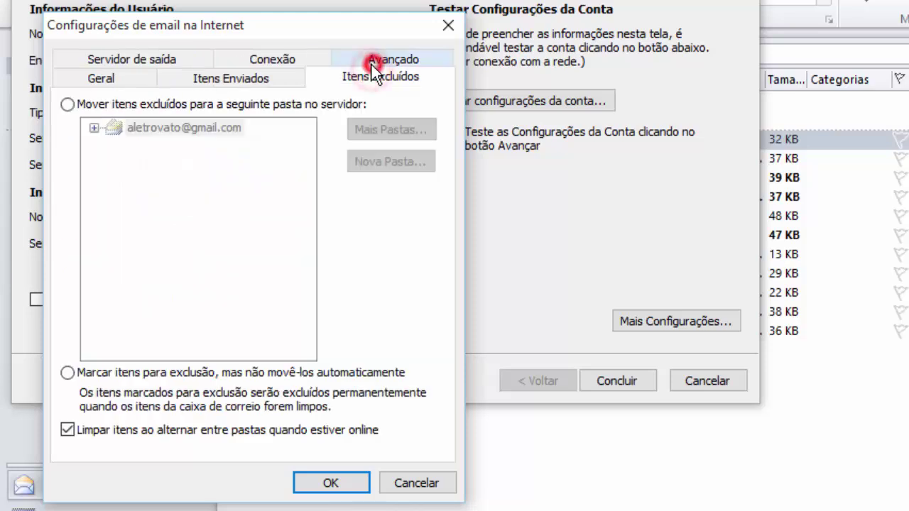
{"action": "left_click", "coordinate": [242, 79]}
{"action": "left_click", "coordinate": [135, 80]}
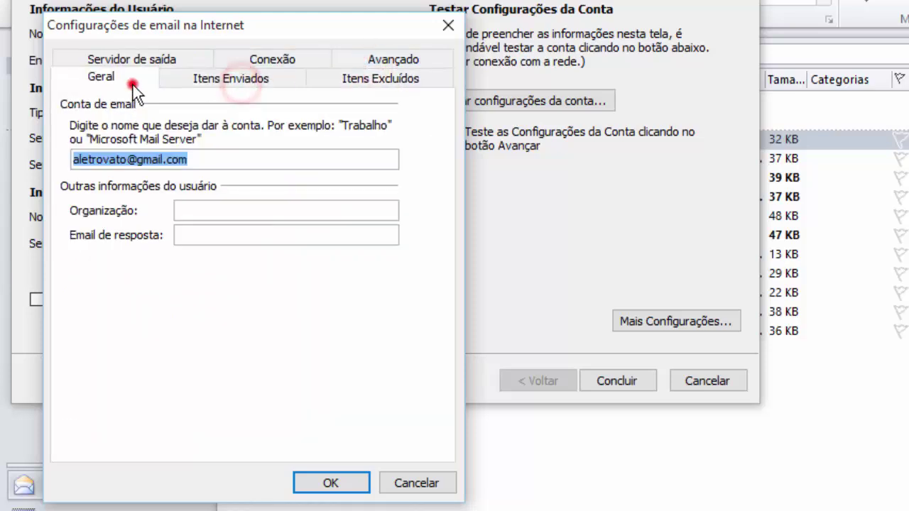
Finish the Gmail account setup after its successful test and start a new Add Account wizard.
{"action": "key", "text": "Return"}
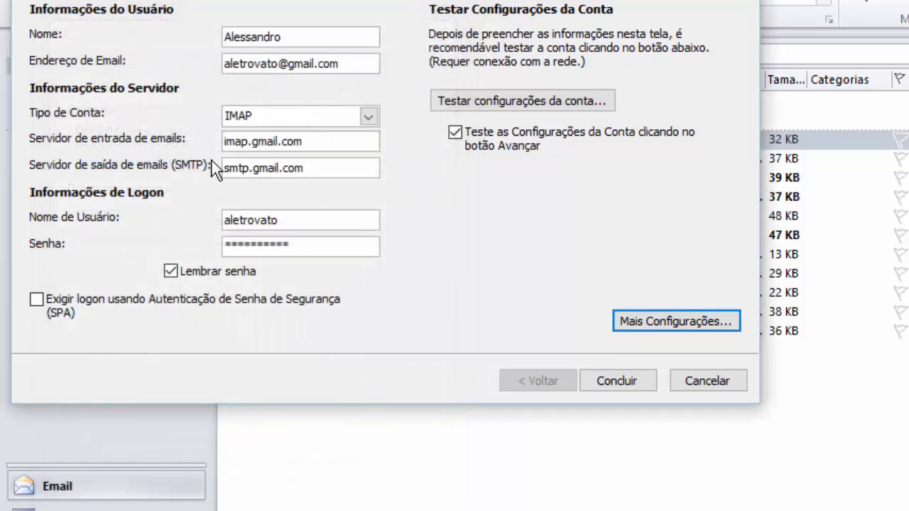
{"action": "left_click", "coordinate": [634, 378]}
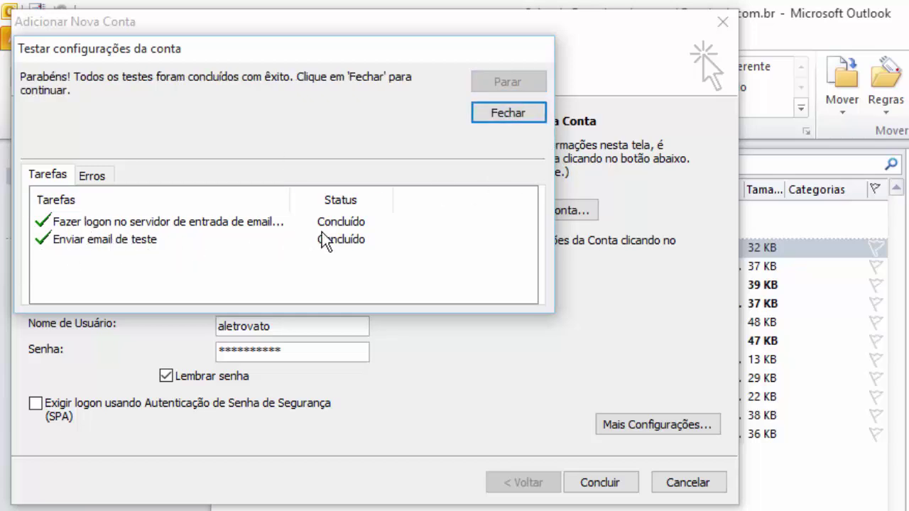
{"action": "left_click", "coordinate": [481, 114]}
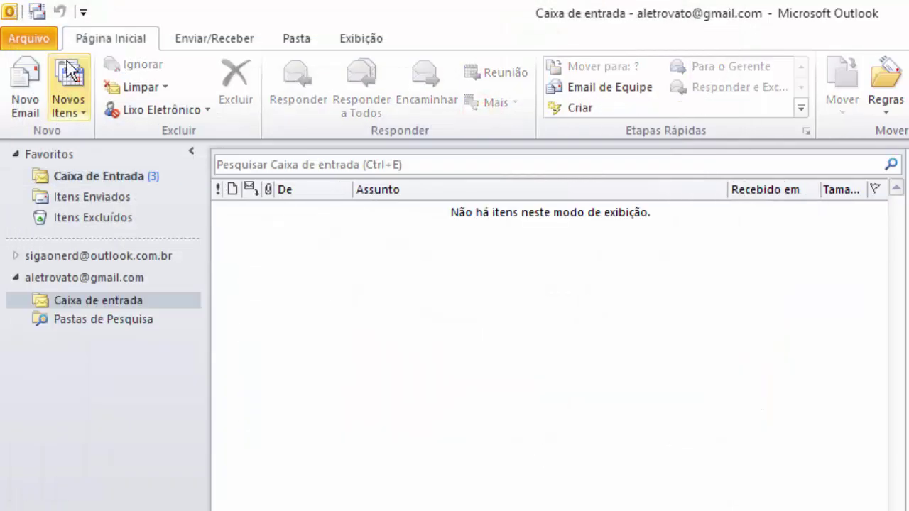
{"action": "left_click", "coordinate": [49, 41]}
{"action": "left_click", "coordinate": [252, 170]}
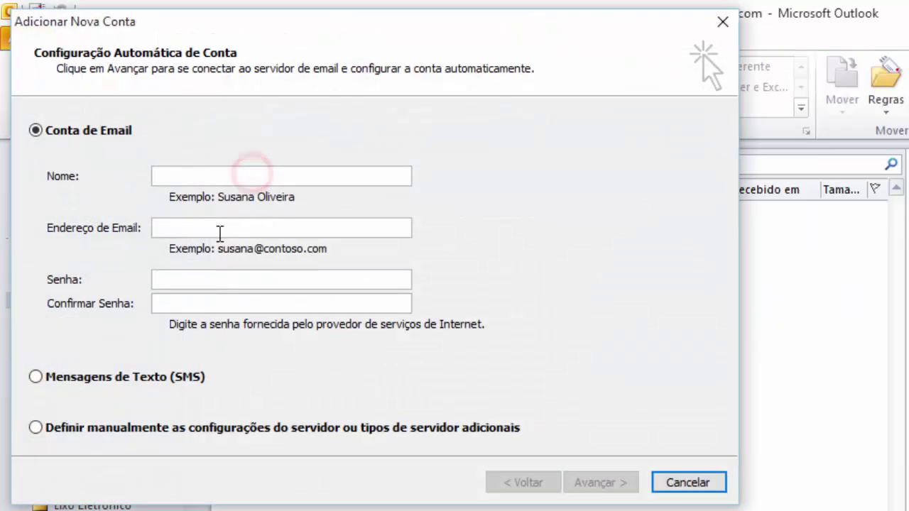
Enter the account holder's name and Outlook.com e-mail address in the Add New Account wizard.
{"action": "left_click", "coordinate": [194, 177]}
{"action": "type", "text": "Alessandro"}
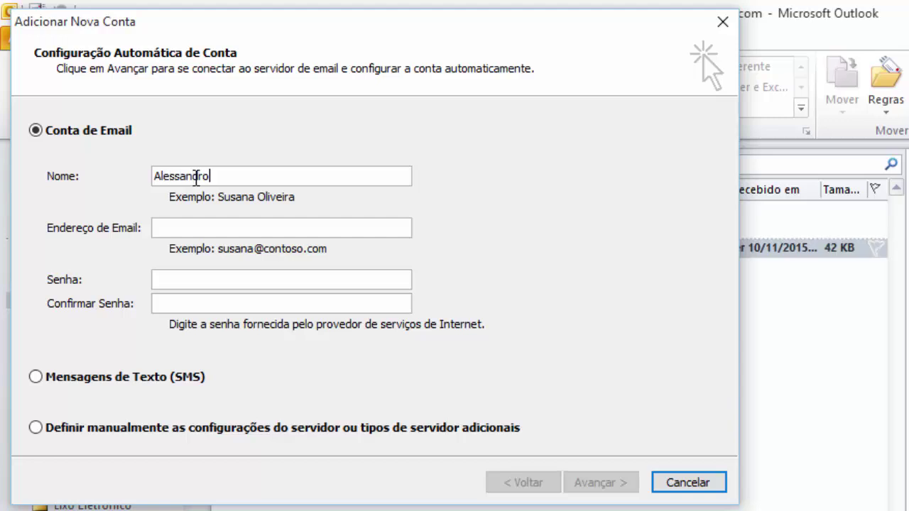
{"action": "key", "text": "Tab"}
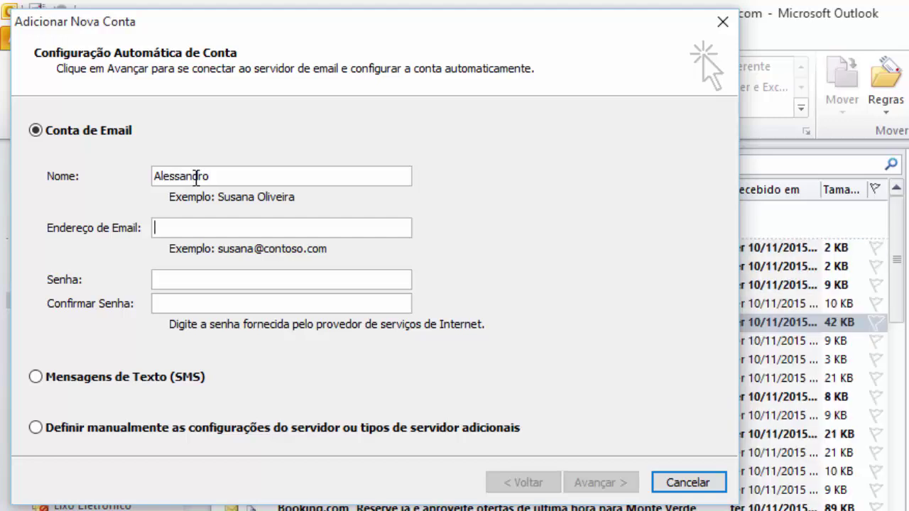
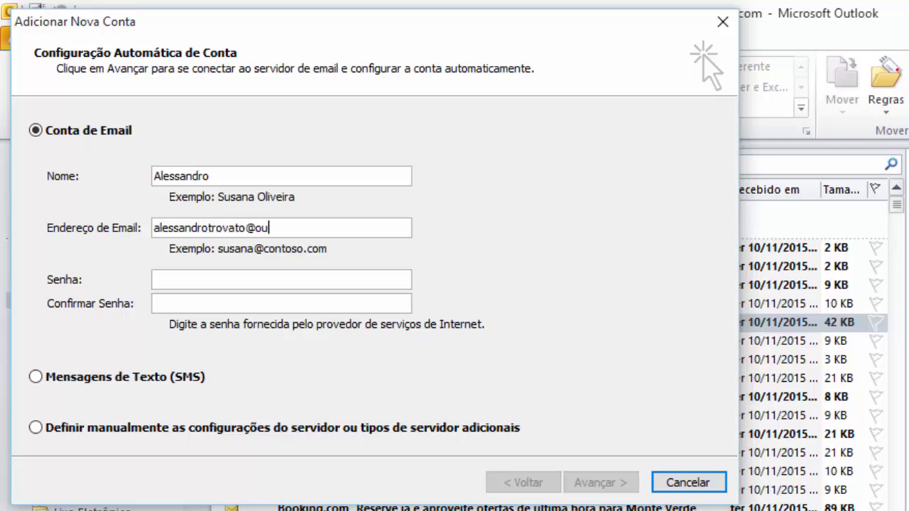
Enter the account password, start automatic server setup, and switch to Chrome's IMAP search results.
{"action": "key", "text": "Tab"}
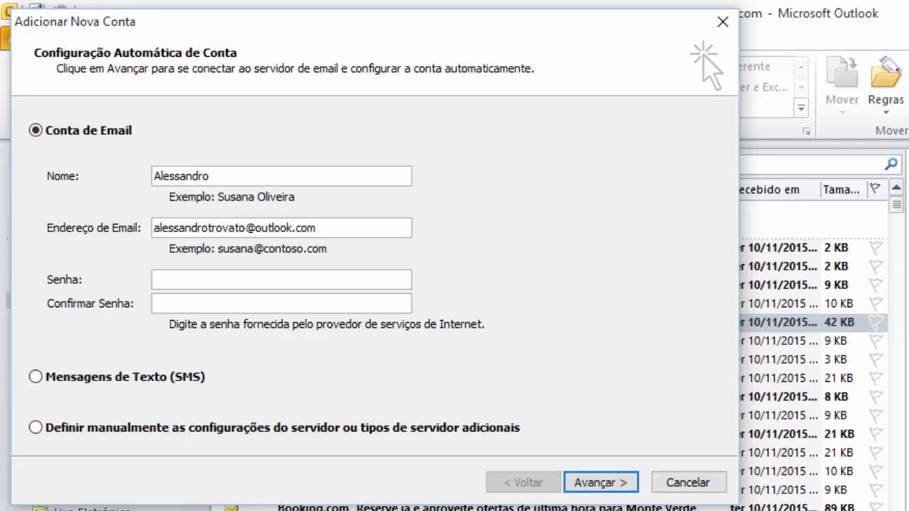
{"action": "type", "text": "*****"}
{"action": "key", "text": "ctrl+a"}
{"action": "type", "text": "*"}
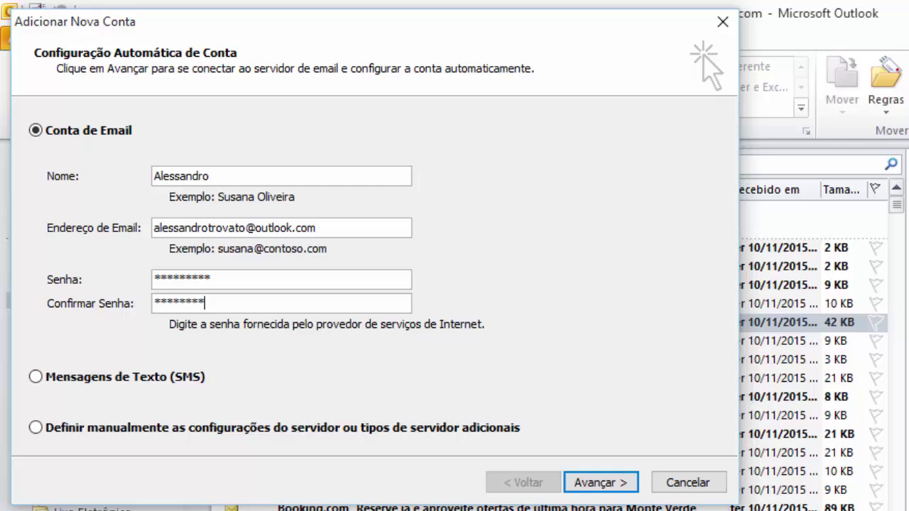
{"action": "left_click", "coordinate": [619, 482]}
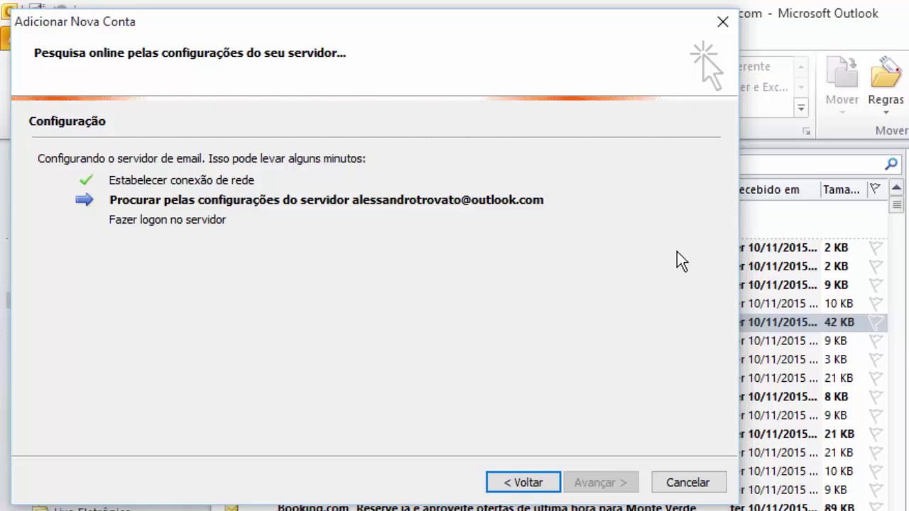
{"action": "key", "text": "alt+Tab"}
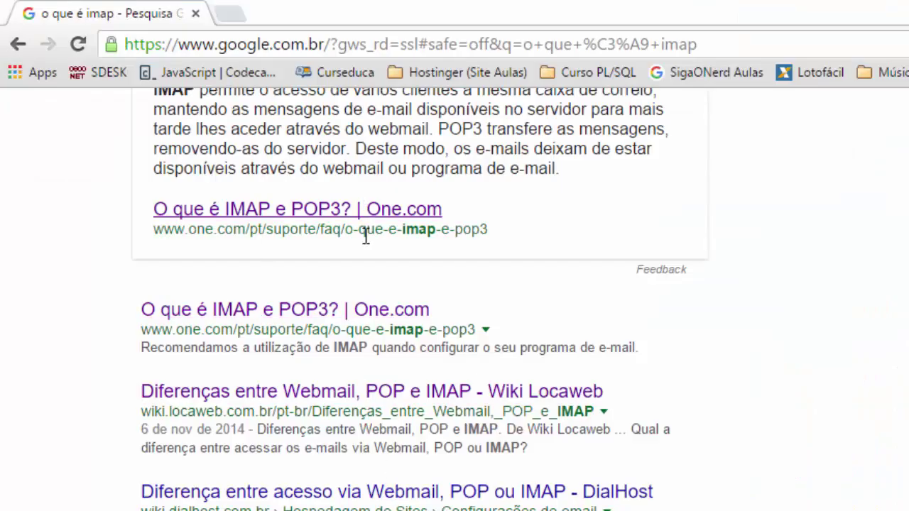
Scroll through the 'o que é imap' search results.
{"action": "scroll", "coordinate": [544, 401], "scroll_direction": "down", "scroll_amount": 2}
{"action": "scroll", "coordinate": [544, 401], "scroll_direction": "up", "scroll_amount": 5}
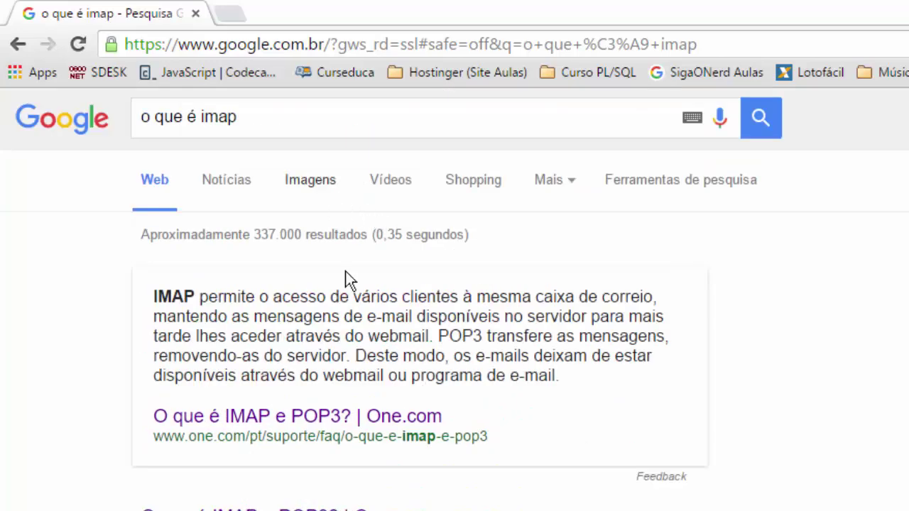
{"action": "scroll", "coordinate": [589, 387], "scroll_direction": "down", "scroll_amount": 7}
{"action": "scroll", "coordinate": [697, 462], "scroll_direction": "down", "scroll_amount": 1}
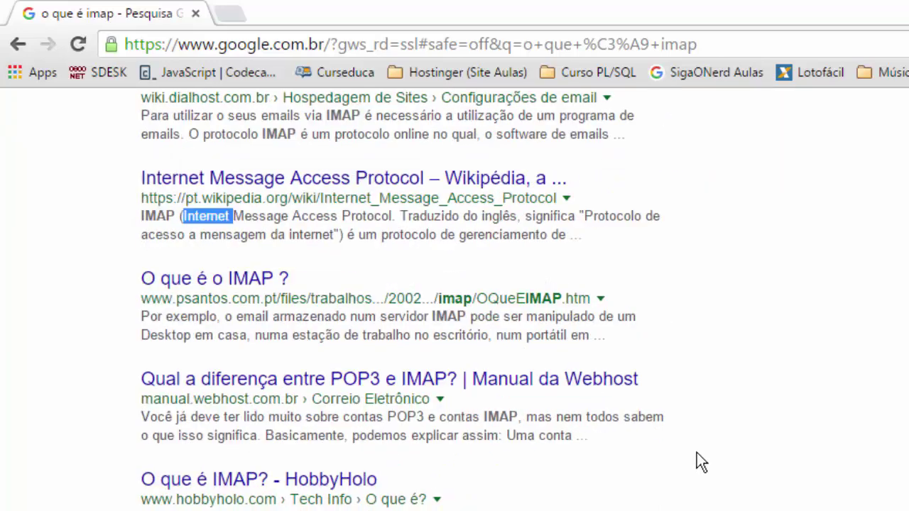
{"action": "scroll", "coordinate": [696, 455], "scroll_direction": "up", "scroll_amount": 8}
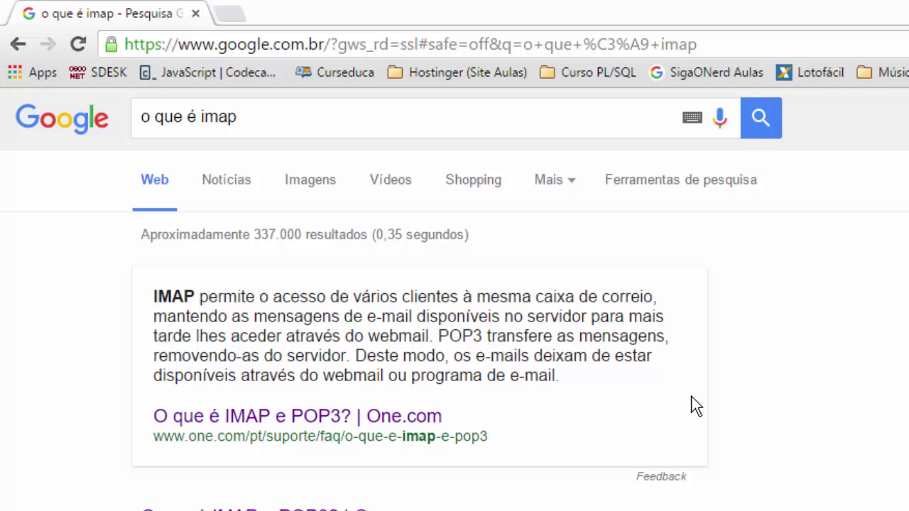
Search for 'o que é pop3' and skim its results.
{"action": "double_click", "coordinate": [206, 116]}
{"action": "type", "text": "pop3"}
{"action": "key", "text": "Return"}
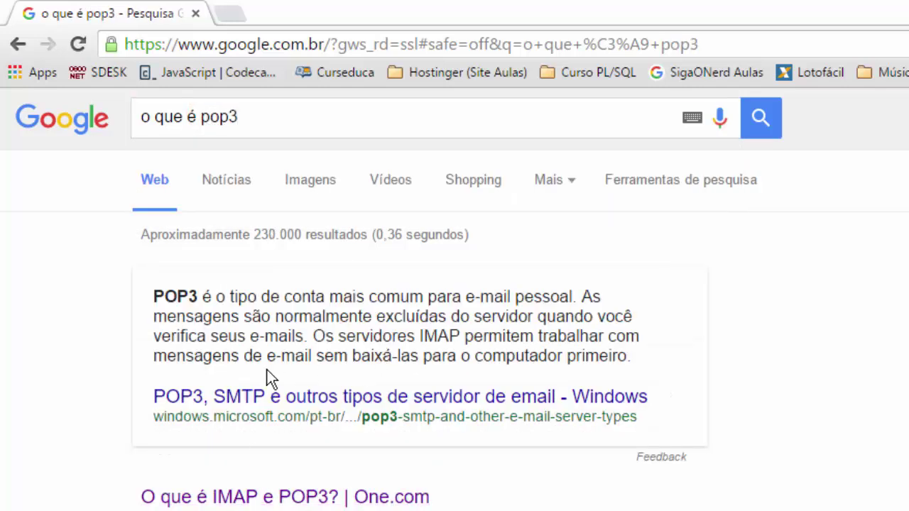
{"action": "scroll", "coordinate": [523, 481], "scroll_direction": "down", "scroll_amount": 2}
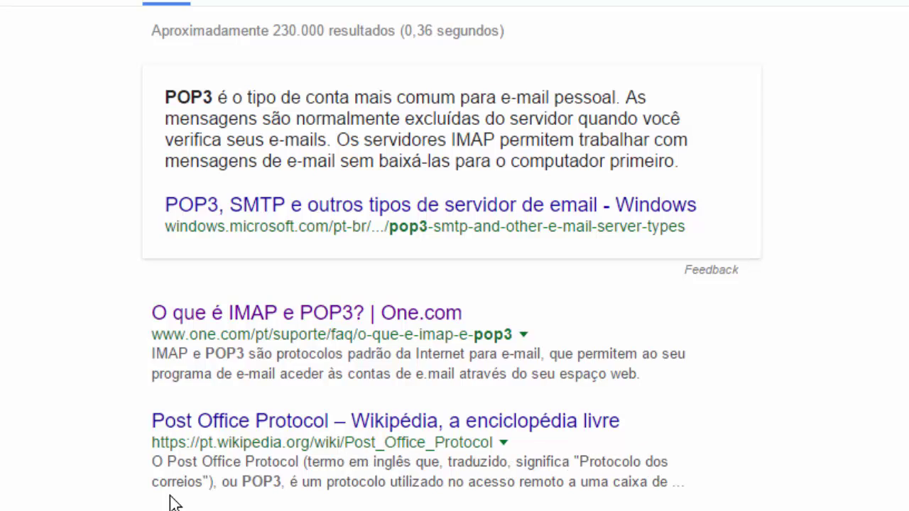
{"action": "scroll", "coordinate": [170, 497], "scroll_direction": "up", "scroll_amount": 2}
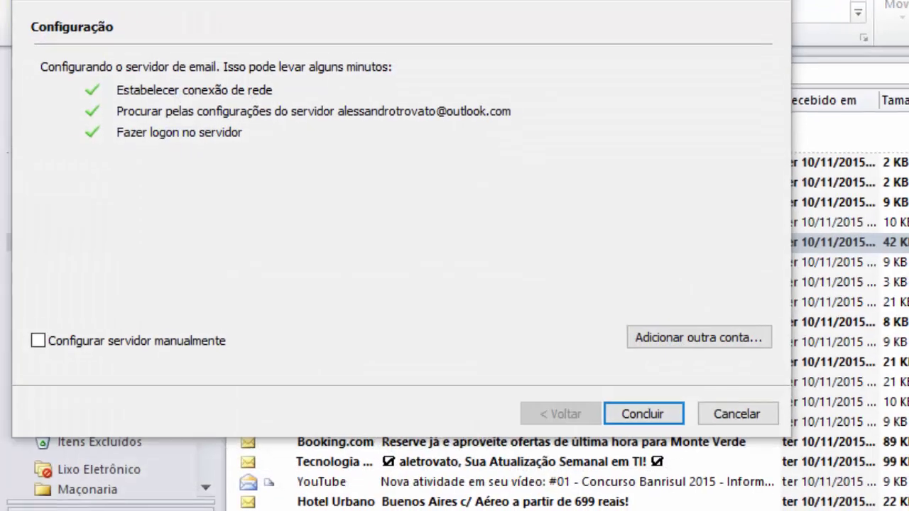
Choose manual server configuration, review the Outlook.com advanced settings, and finish the wizard.
{"action": "left_click", "coordinate": [197, 222]}
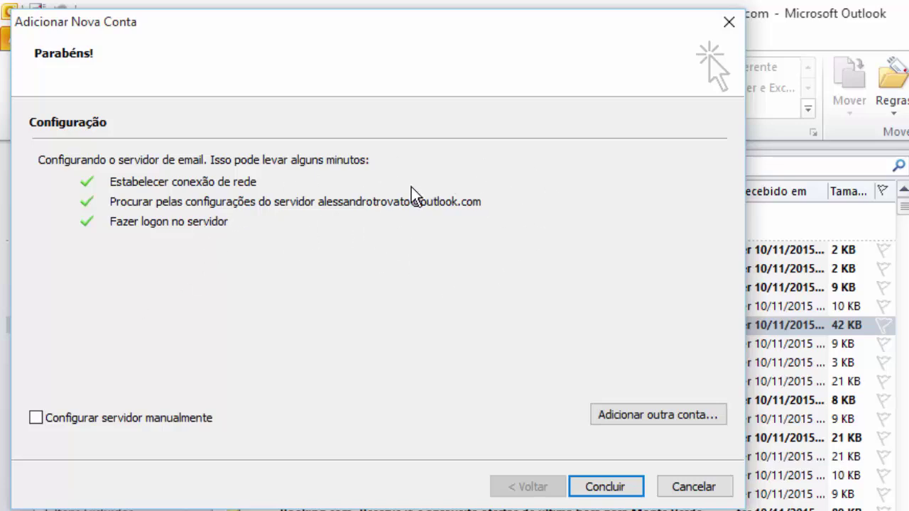
{"action": "left_click", "coordinate": [35, 418]}
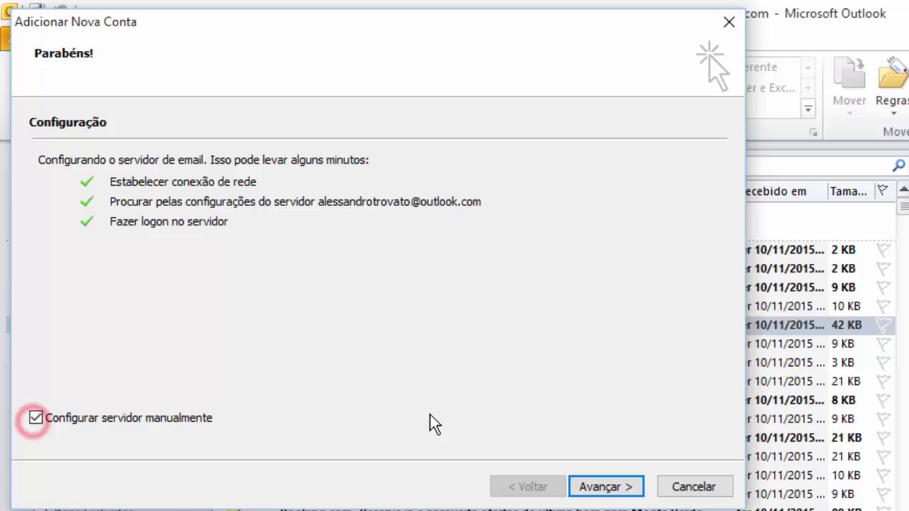
{"action": "left_click", "coordinate": [598, 487]}
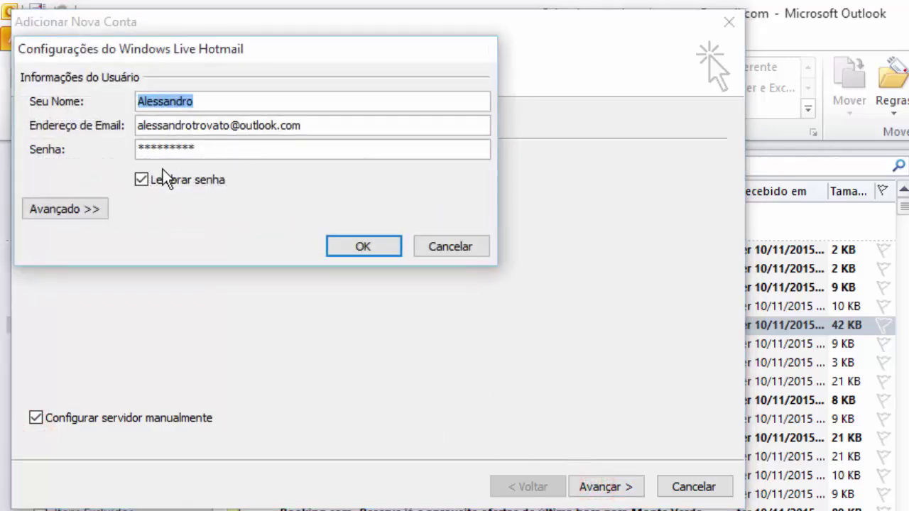
{"action": "left_click", "coordinate": [93, 206]}
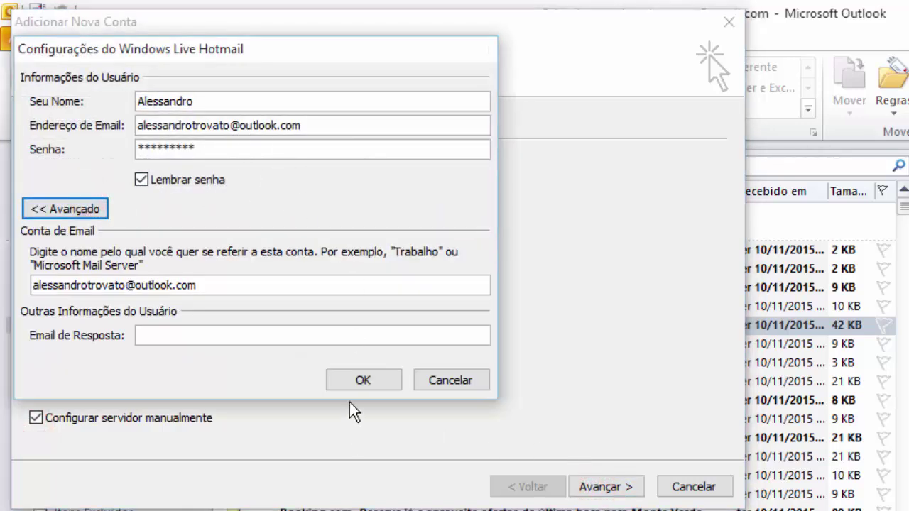
{"action": "left_click", "coordinate": [363, 380]}
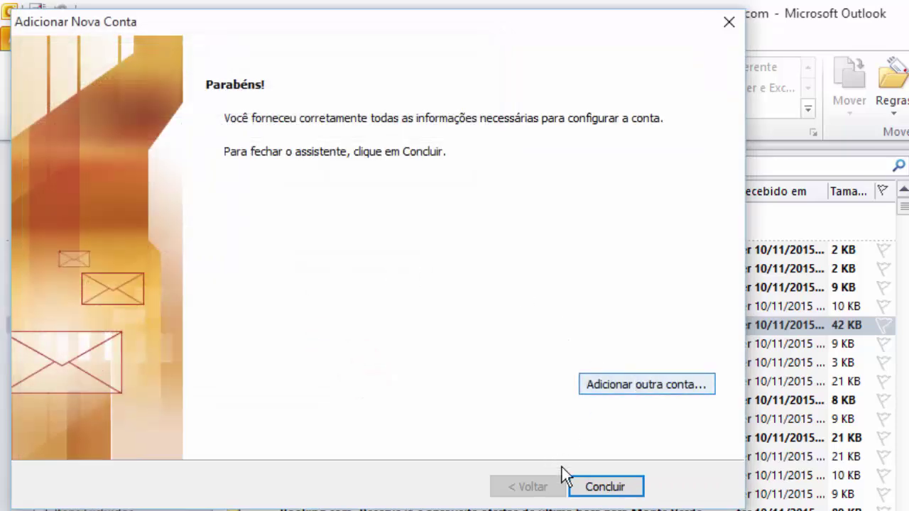
{"action": "left_click", "coordinate": [584, 490]}
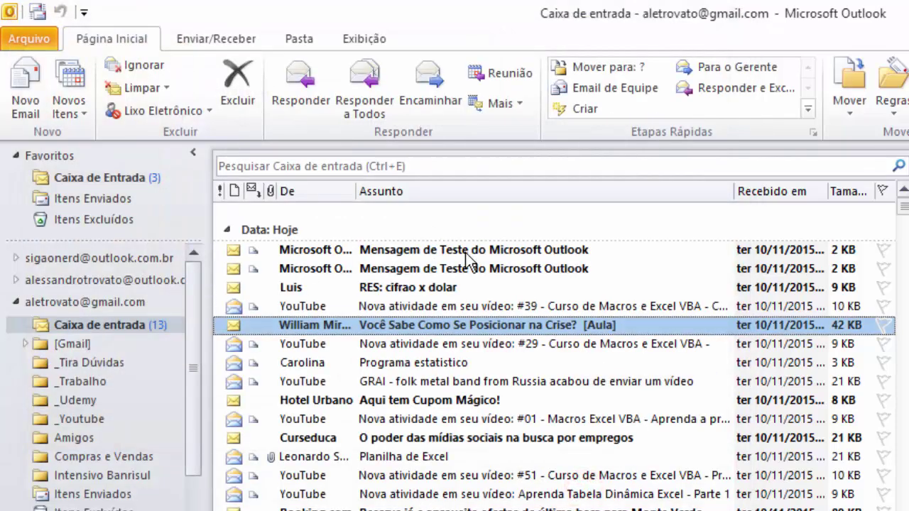
Collapse the Gmail folders and open the Outlook.com.br account's inbox.
{"action": "left_click", "coordinate": [16, 302]}
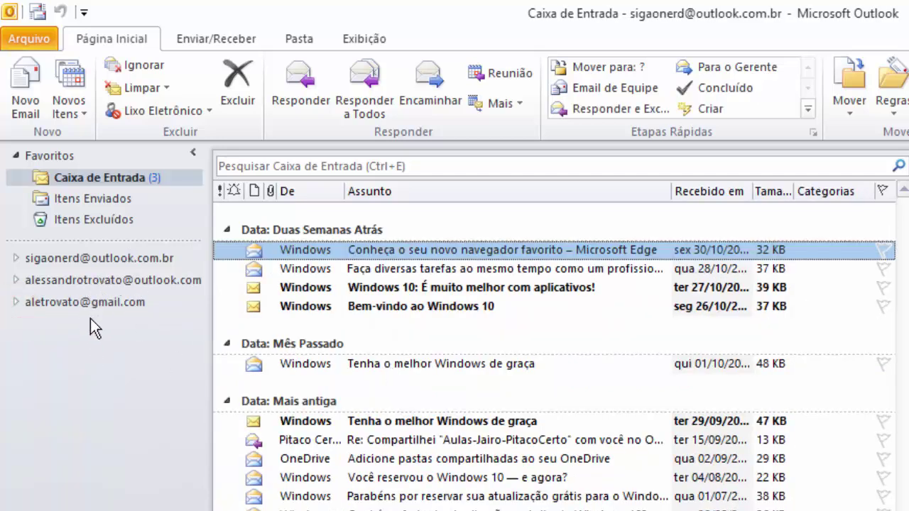
{"action": "left_click", "coordinate": [101, 260]}
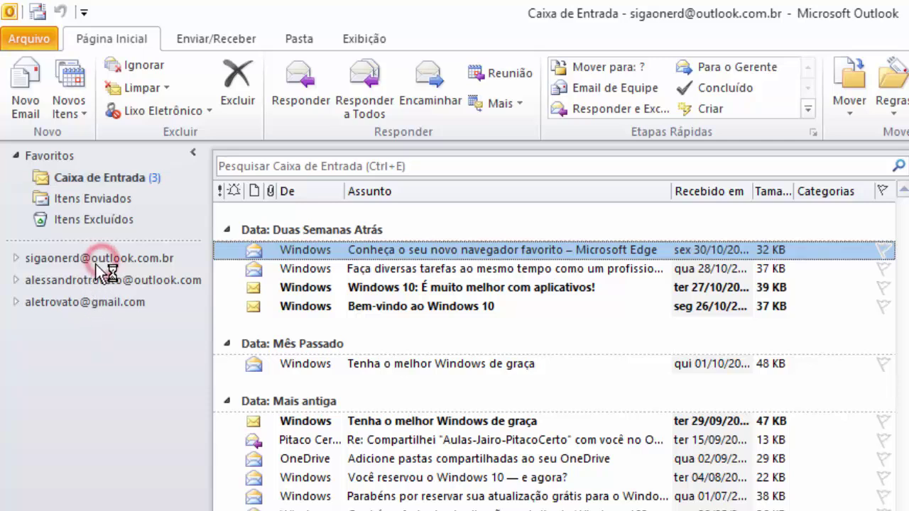
{"action": "left_click", "coordinate": [14, 260]}
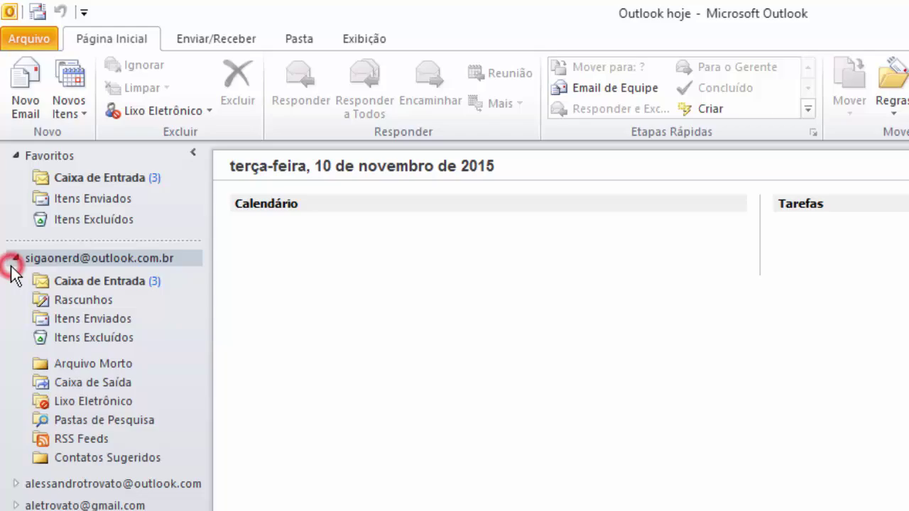
{"action": "left_click", "coordinate": [63, 280]}
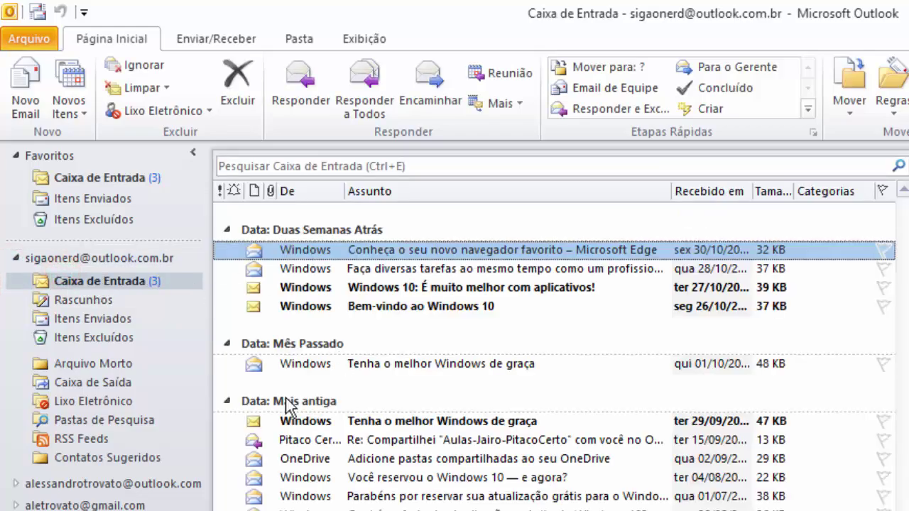
Open the Outlook.com inbox, then expand Gmail and view its synced inbox.
{"action": "left_click", "coordinate": [14, 484]}
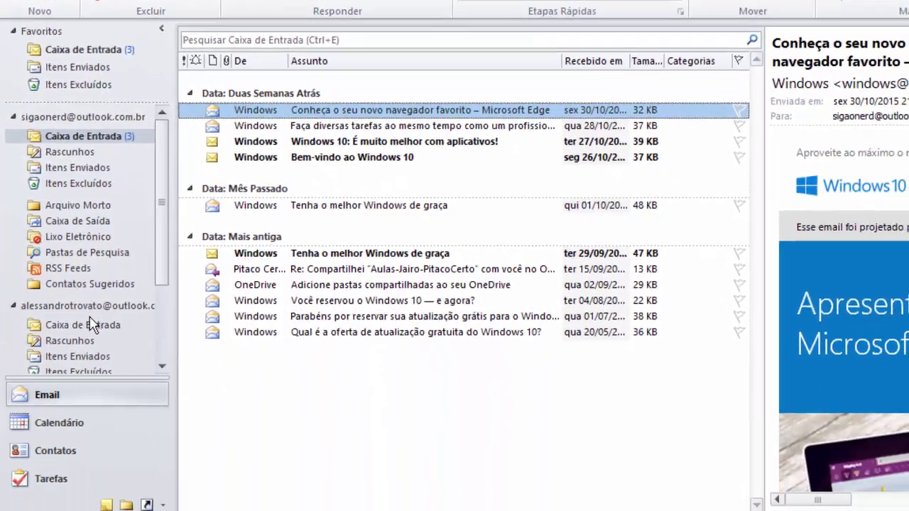
{"action": "left_click", "coordinate": [93, 325]}
{"action": "left_click", "coordinate": [161, 327]}
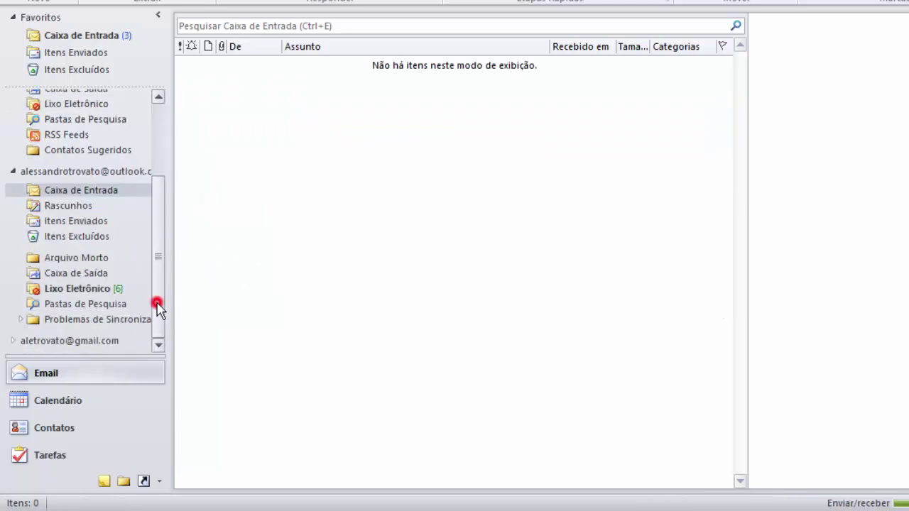
{"action": "left_click", "coordinate": [13, 342]}
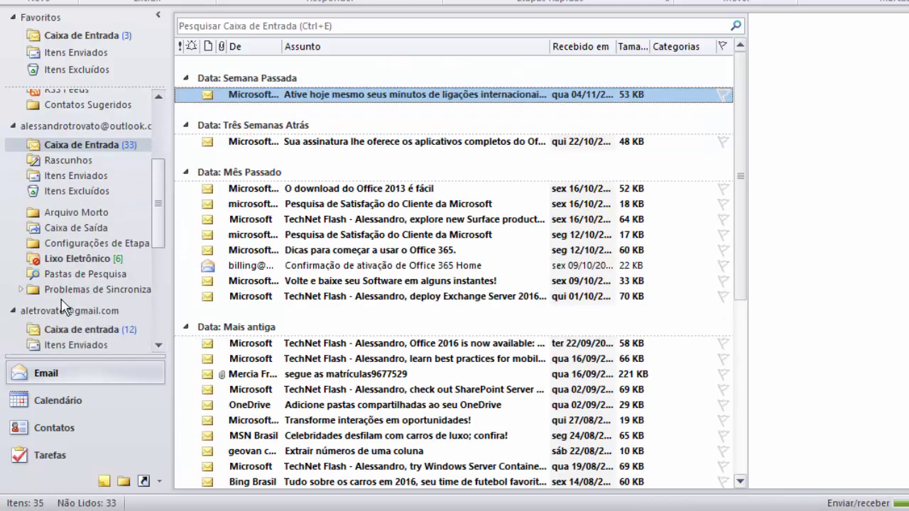
{"action": "left_click", "coordinate": [61, 331]}
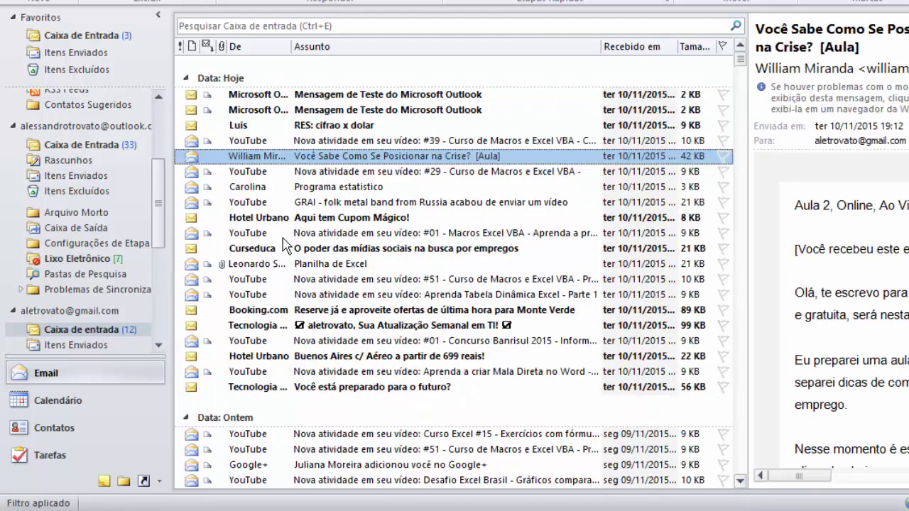
{"action": "left_click_drag", "start_coordinate": [157, 176], "coordinate": [154, 128]}
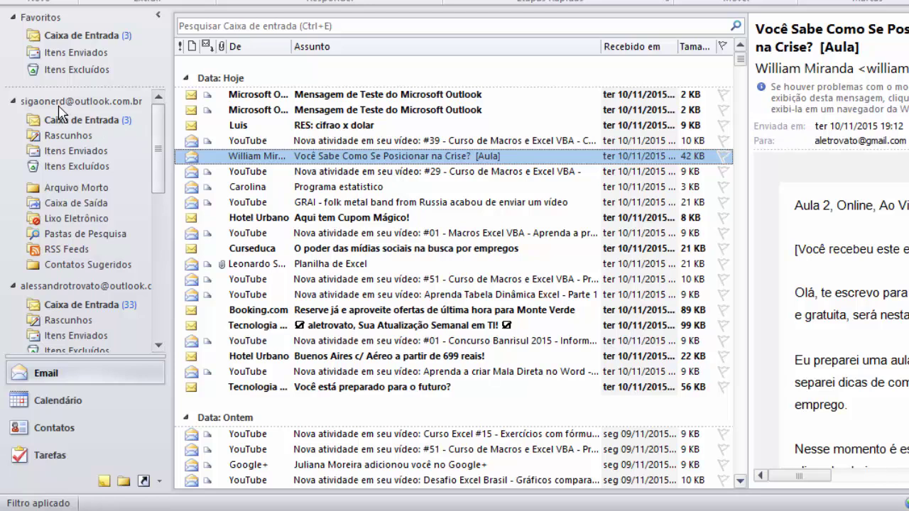
Start adding another account from the account information page, then abandon it.
{"action": "key", "text": "alt+a"}
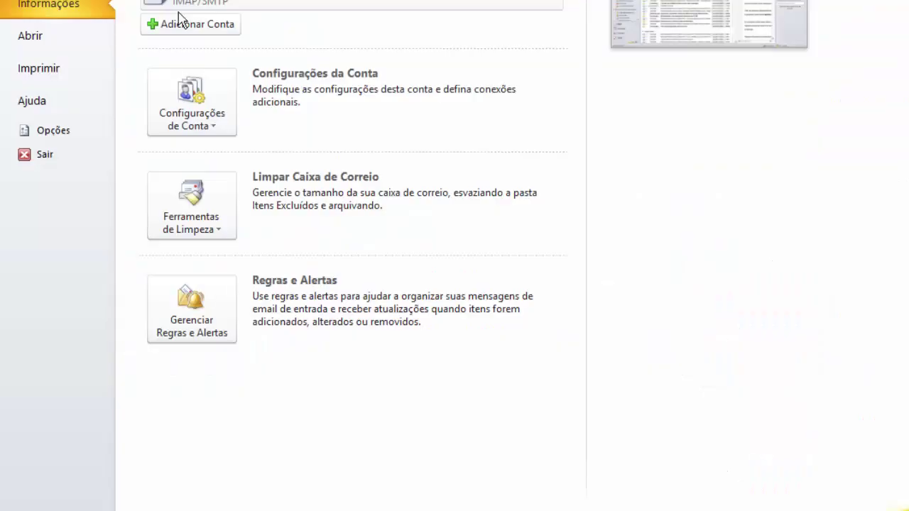
{"action": "left_click", "coordinate": [208, 78]}
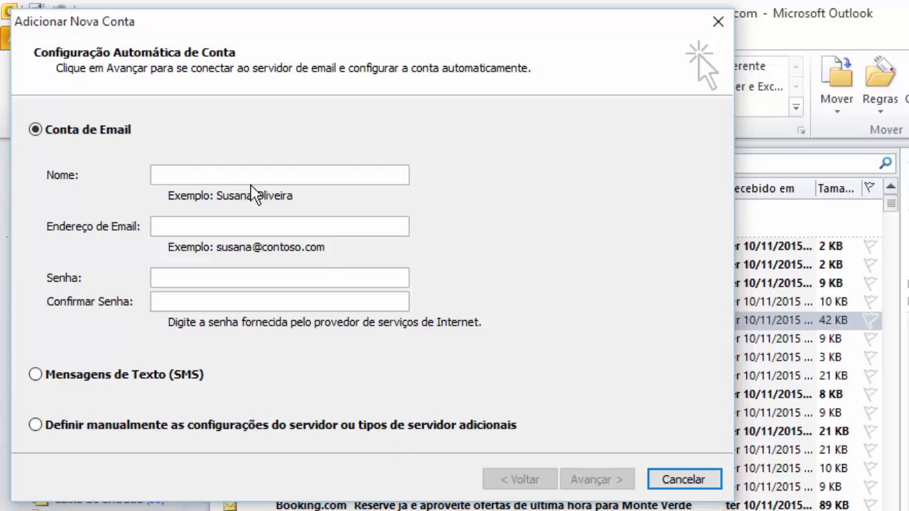
{"action": "left_click", "coordinate": [241, 176]}
{"action": "type", "text": "A"}
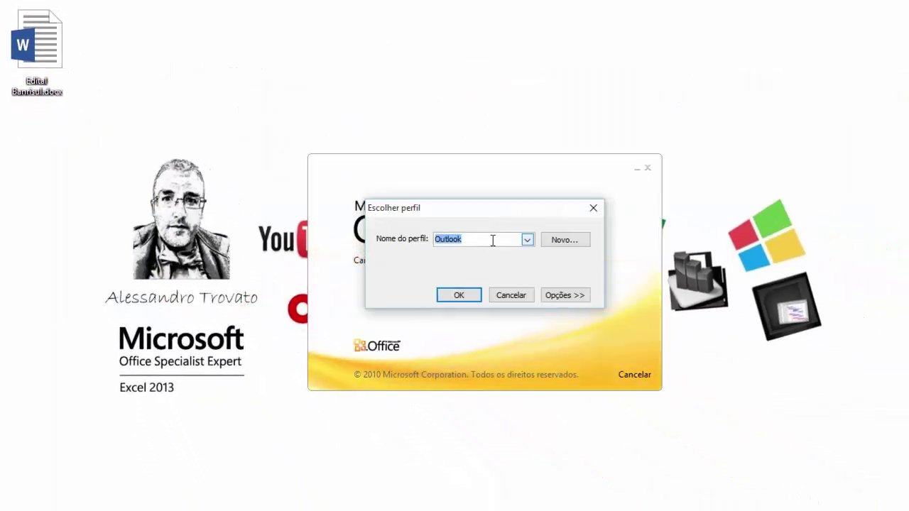
Reopen Outlook with the 'Outlook' profile selected in the profile chooser.
{"action": "left_click", "coordinate": [526, 241]}
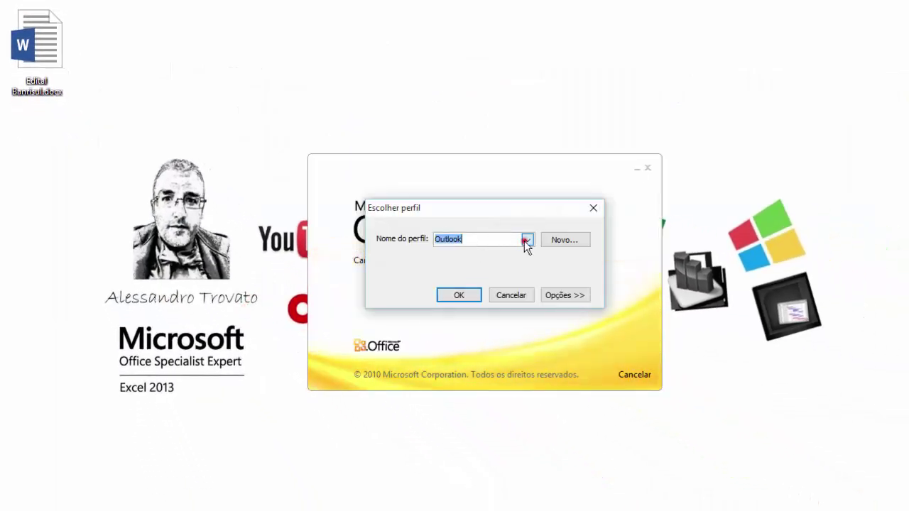
{"action": "left_click", "coordinate": [483, 258]}
{"action": "left_click", "coordinate": [462, 291]}
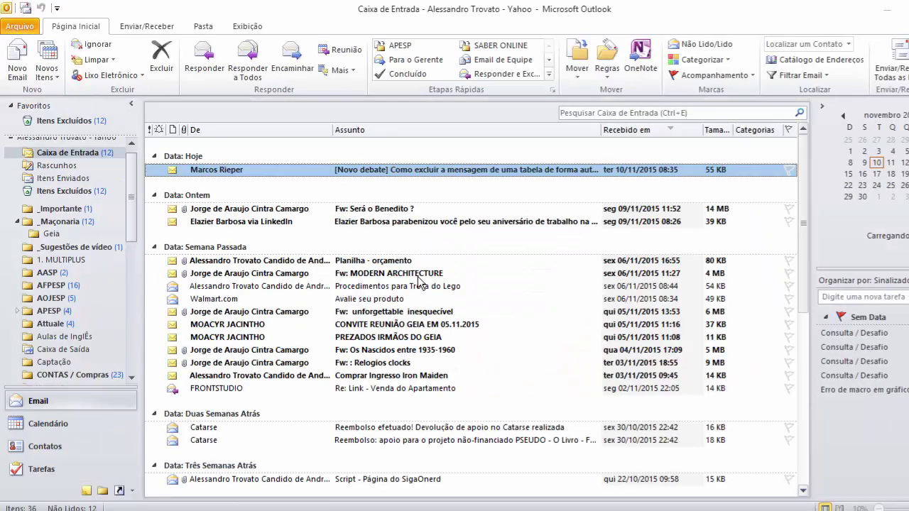
Open Account Settings, select the Yahoo account, and open its Change Account dialog.
{"action": "left_click", "coordinate": [15, 27]}
{"action": "left_click", "coordinate": [164, 188]}
{"action": "left_click", "coordinate": [188, 228]}
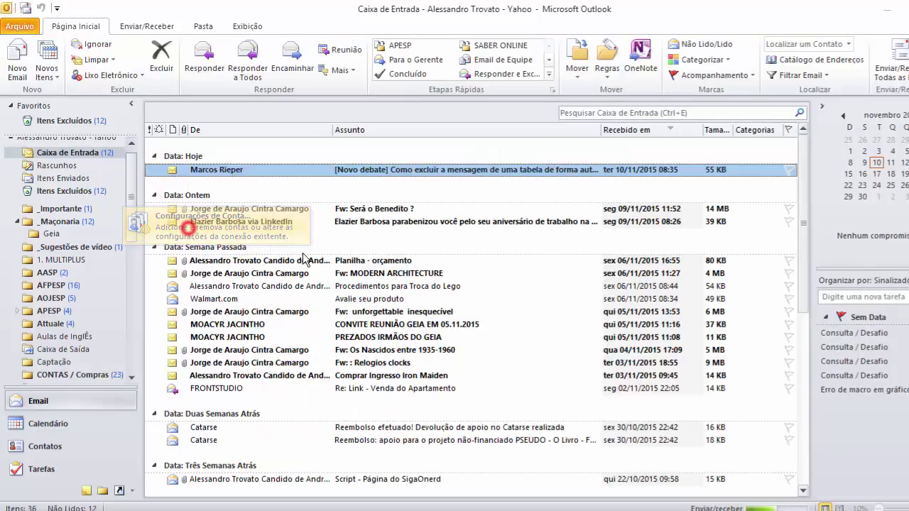
{"action": "left_click", "coordinate": [307, 222]}
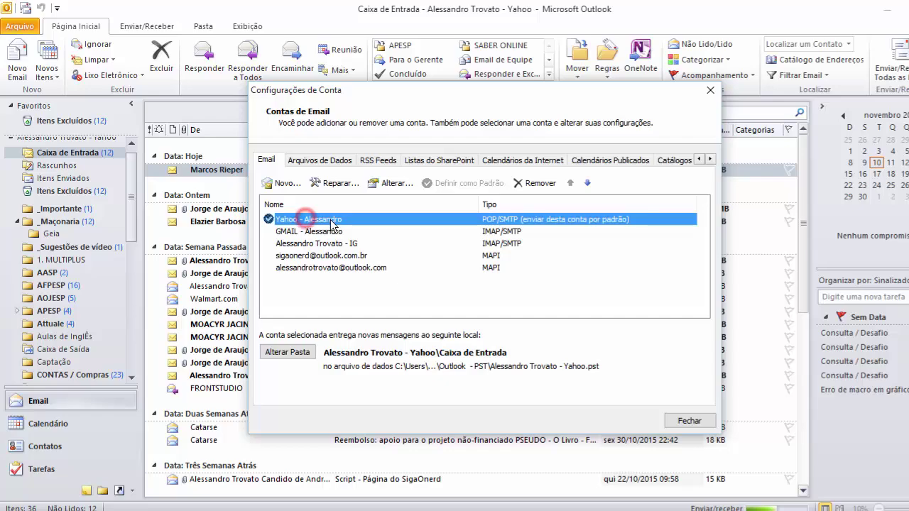
{"action": "left_click", "coordinate": [303, 352]}
{"action": "key", "text": "Escape"}
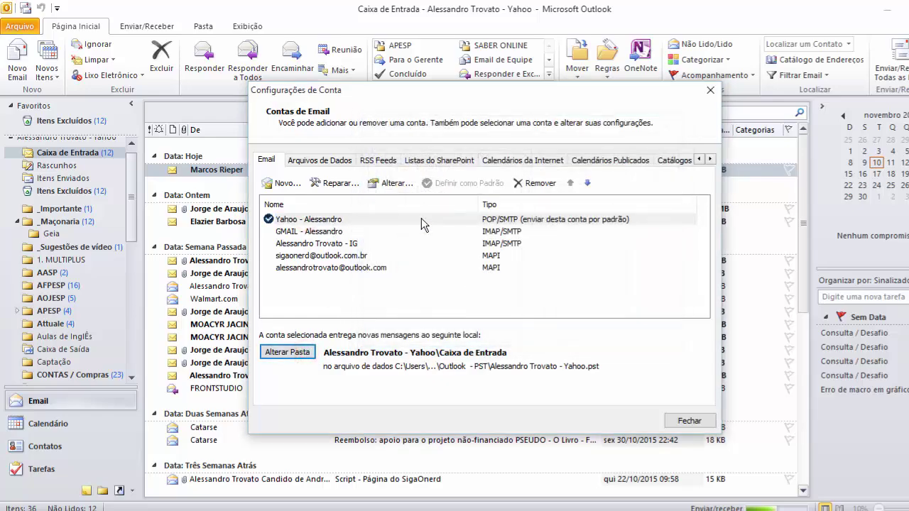
{"action": "left_click", "coordinate": [383, 182]}
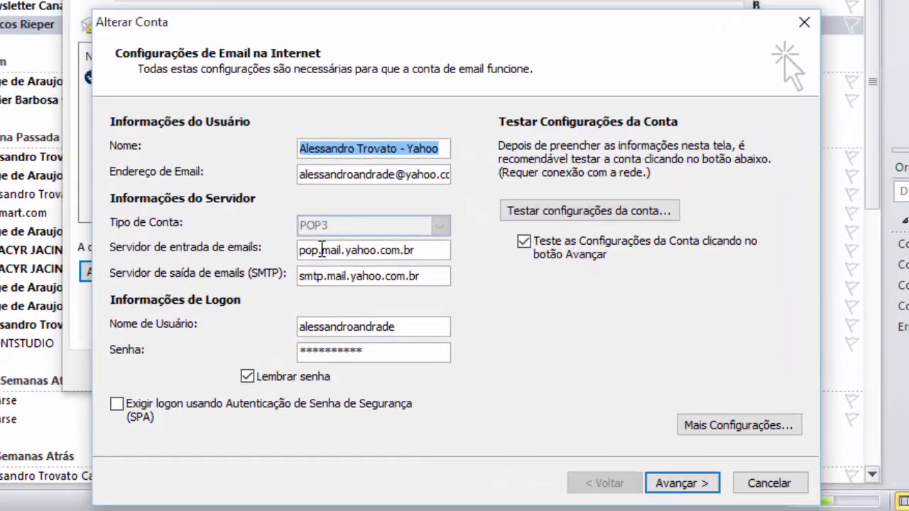
Inspect the Yahoo incoming server address pop.mail.yahoo.com.br, then open More Settings.
{"action": "left_click_drag", "start_coordinate": [322, 250], "coordinate": [284, 275]}
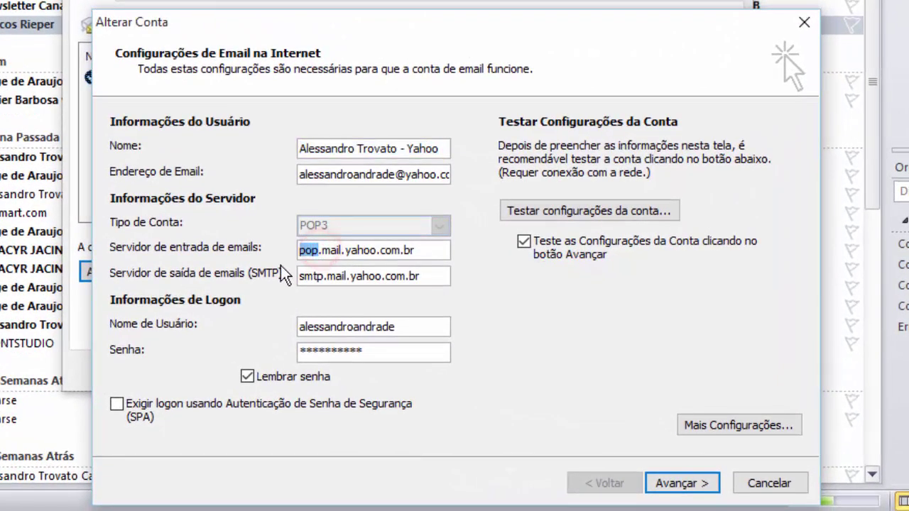
{"action": "left_click", "coordinate": [347, 249]}
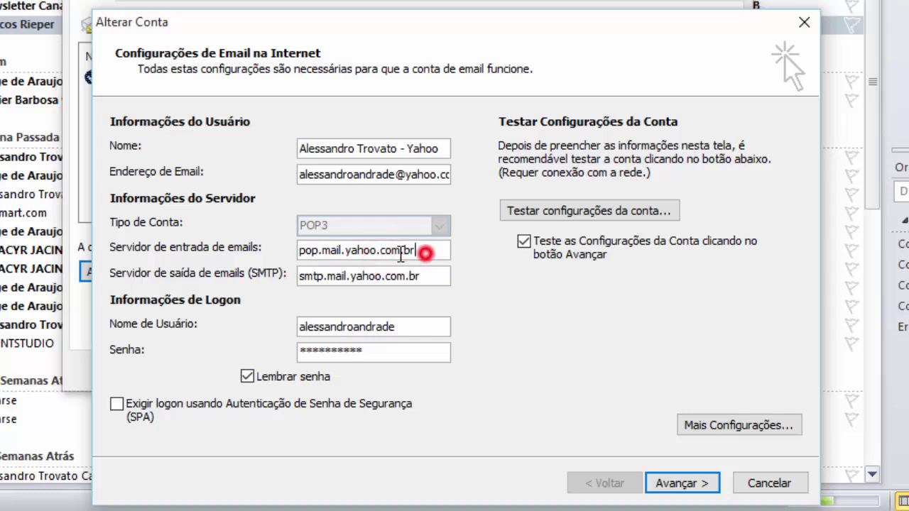
{"action": "double_click", "coordinate": [421, 251]}
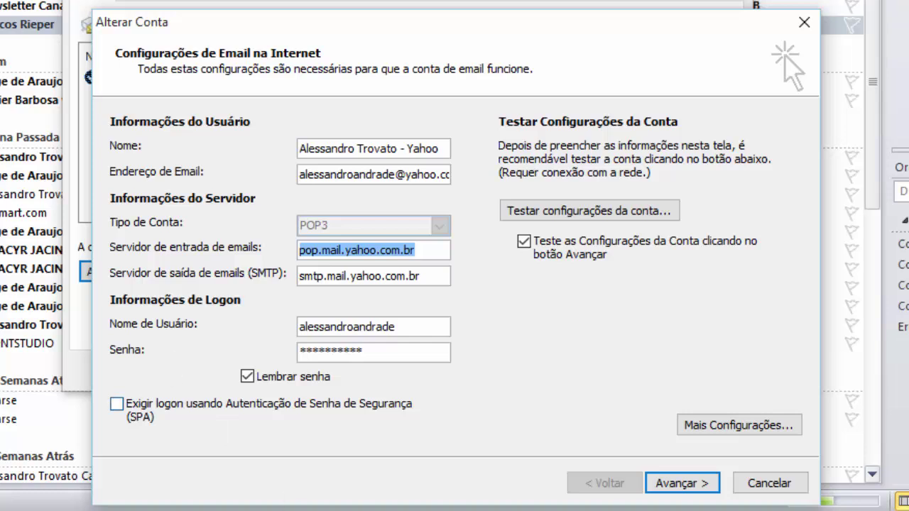
{"action": "left_click", "coordinate": [784, 424]}
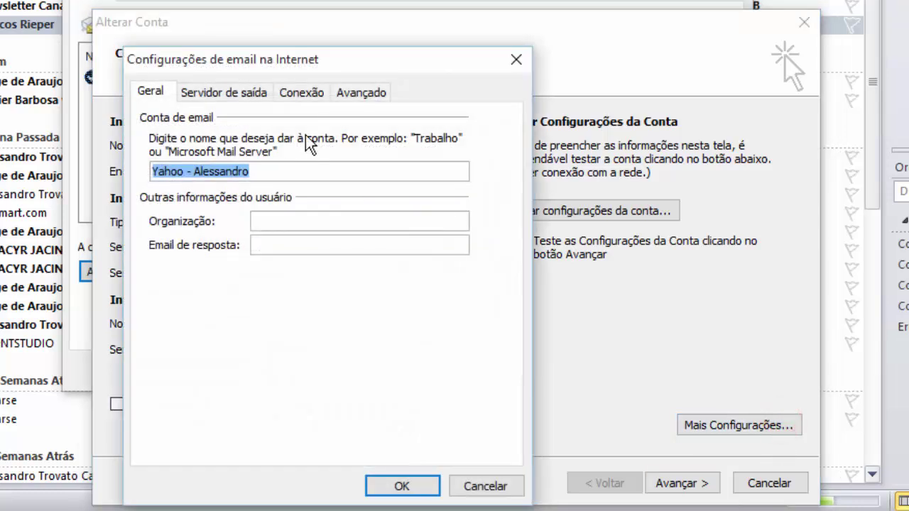
Review the Advanced tab's ports 995 and 587 and 14-day server copies, then cancel.
{"action": "left_click", "coordinate": [359, 91]}
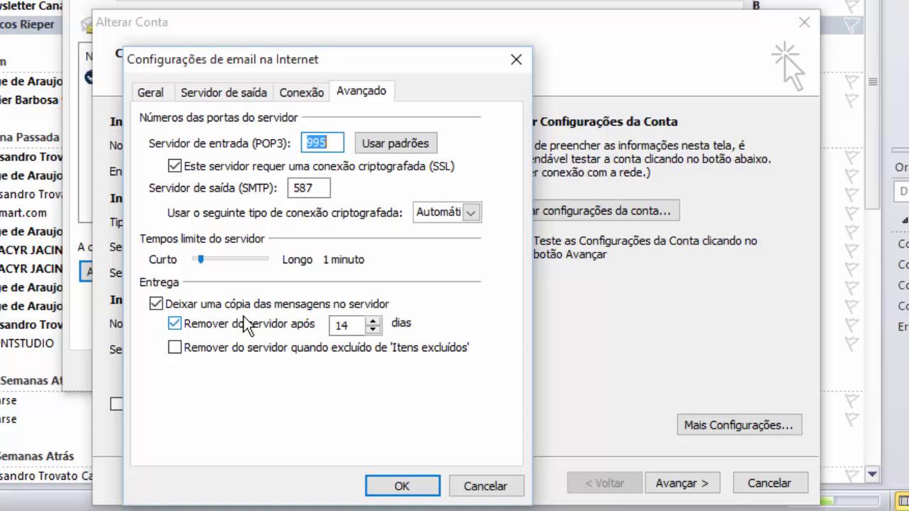
{"action": "left_click", "coordinate": [462, 483]}
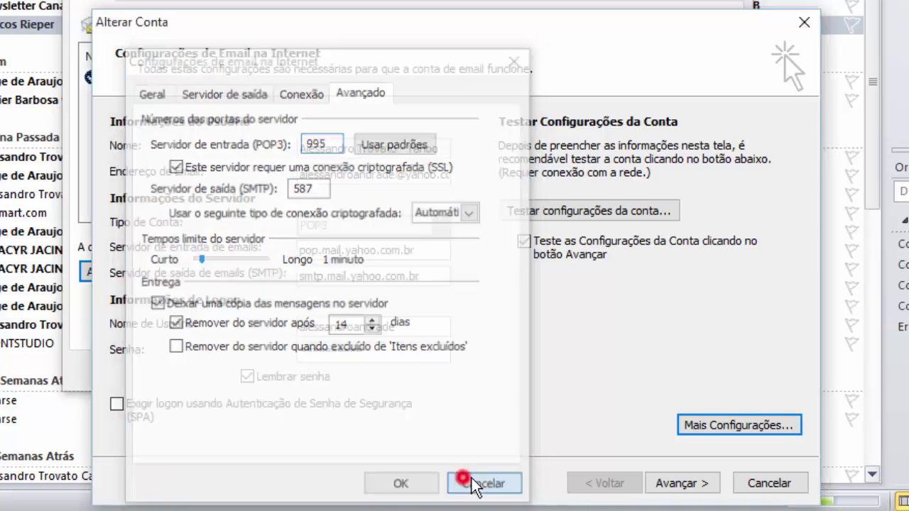
Close the Yahoo account dialogs, restart Outlook with the Outlook profile, and open the Start menu.
{"action": "left_click", "coordinate": [765, 486]}
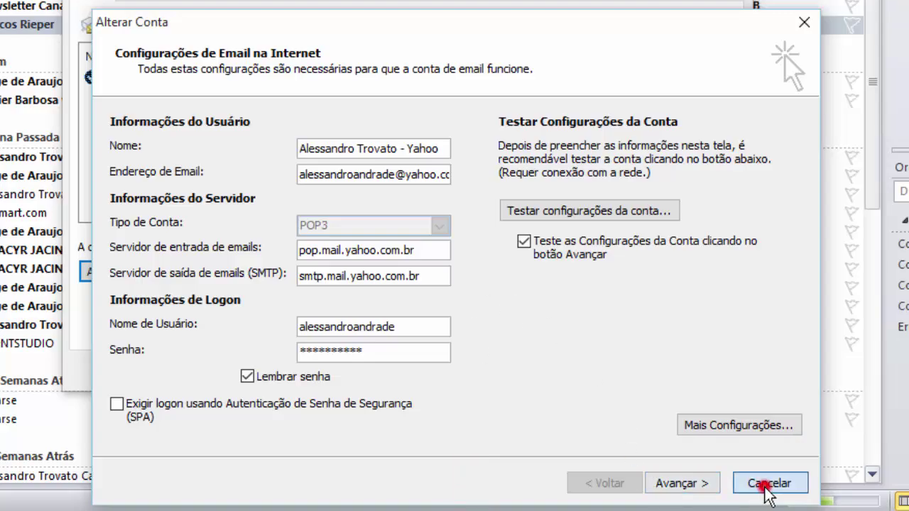
{"action": "left_click", "coordinate": [738, 378]}
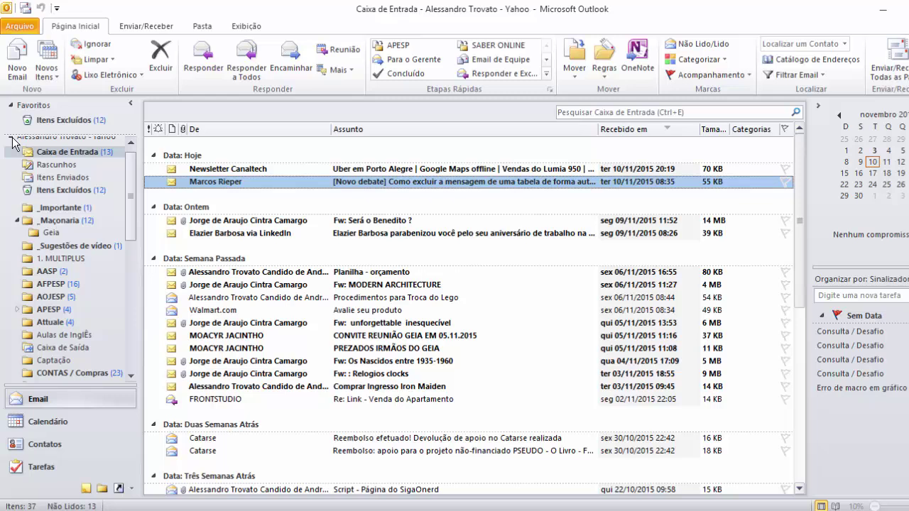
{"action": "left_click", "coordinate": [11, 137]}
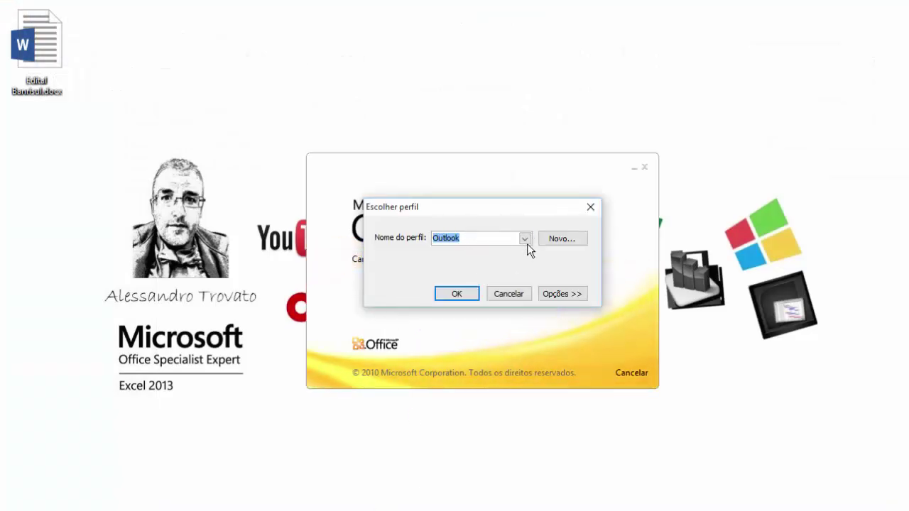
{"action": "left_click", "coordinate": [465, 292]}
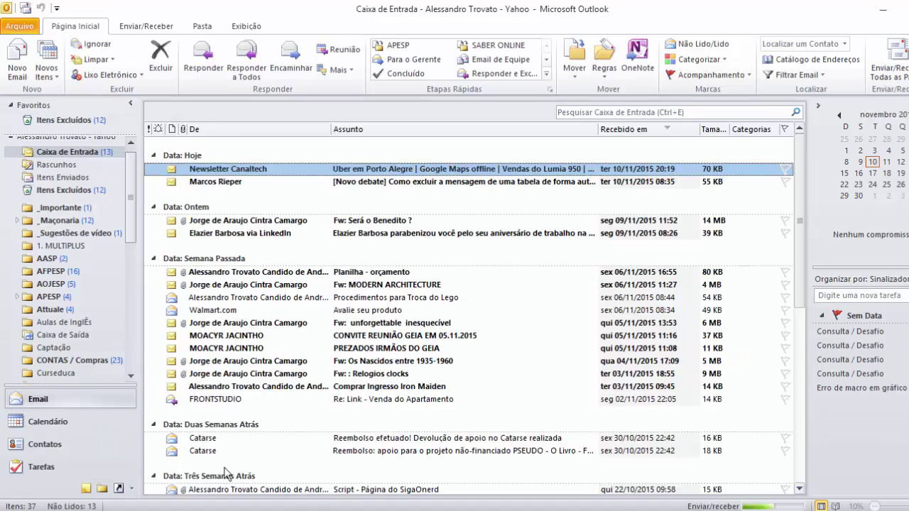
{"action": "key", "text": "super"}
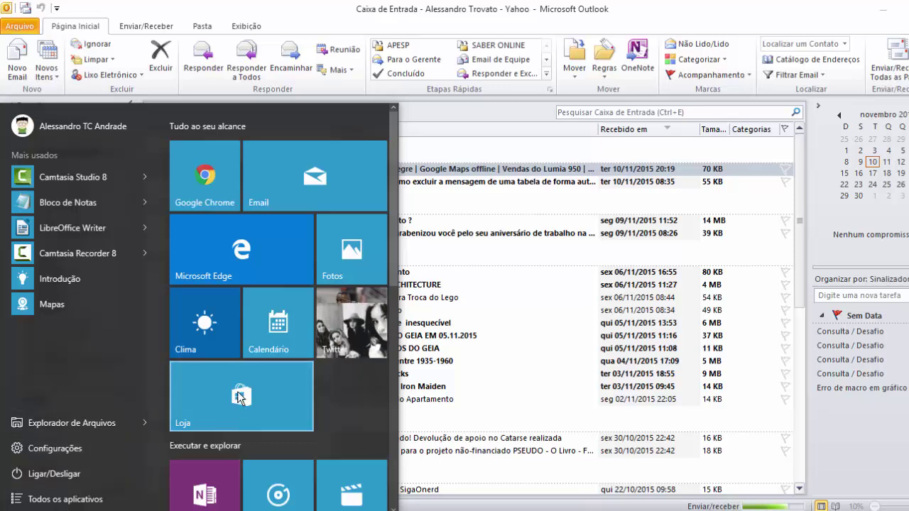
Launch the Windows Email app and review its accounts list and Add account option.
{"action": "left_click", "coordinate": [297, 175]}
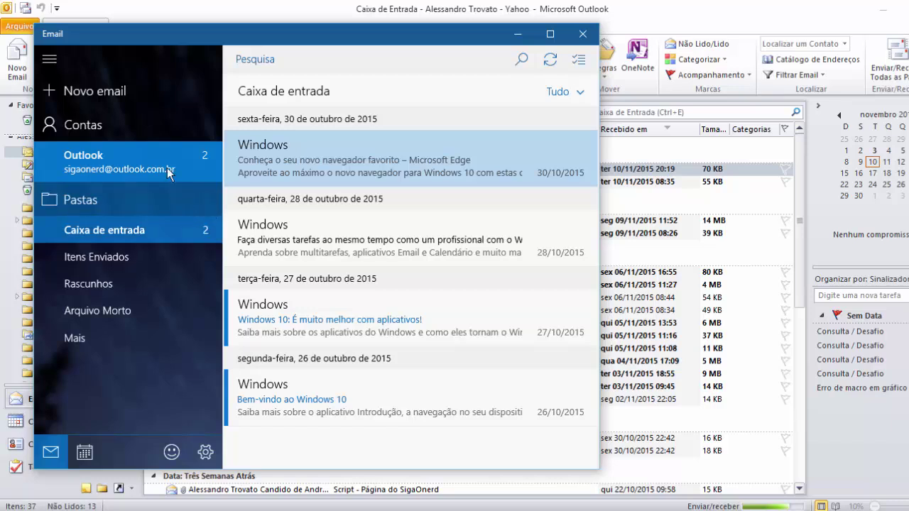
{"action": "left_click", "coordinate": [83, 125]}
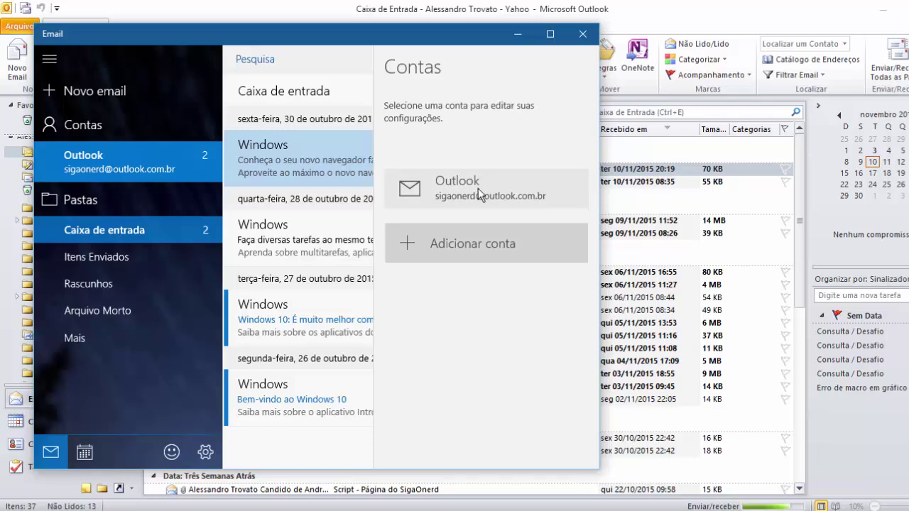
{"action": "left_click", "coordinate": [468, 242]}
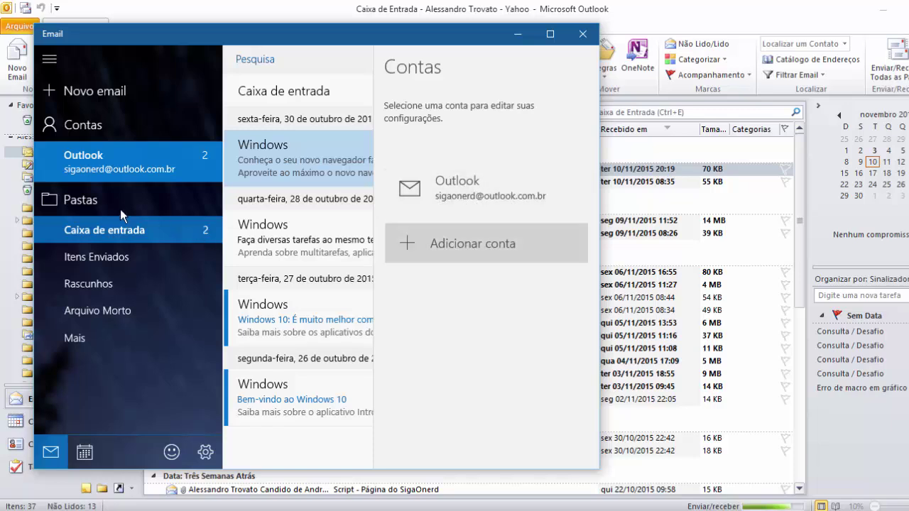
{"action": "left_click", "coordinate": [84, 237]}
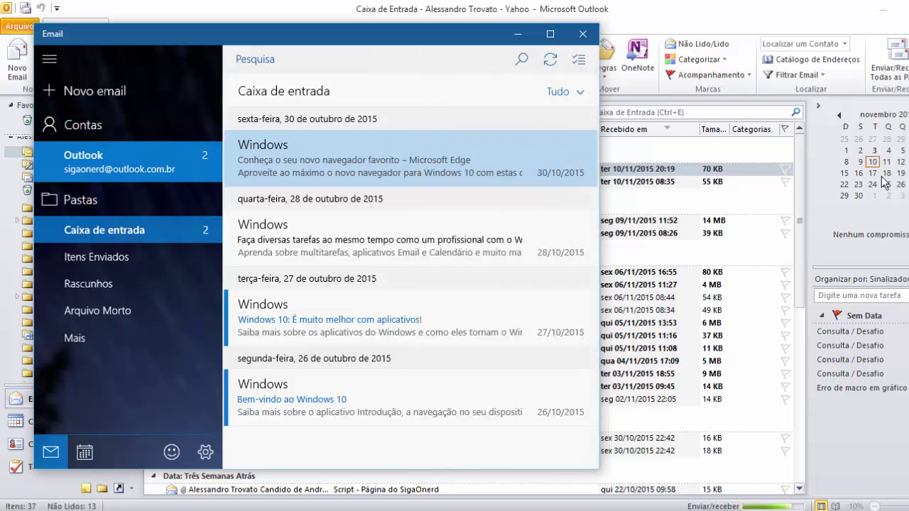
Move and maximize the Email window, then return to Outlook.
{"action": "left_click_drag", "start_coordinate": [189, 46], "coordinate": [323, 57]}
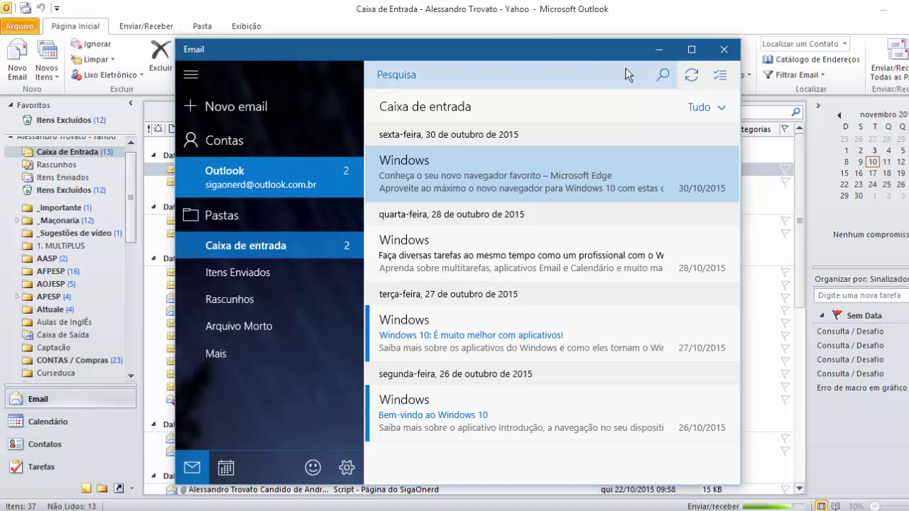
{"action": "left_click", "coordinate": [696, 48]}
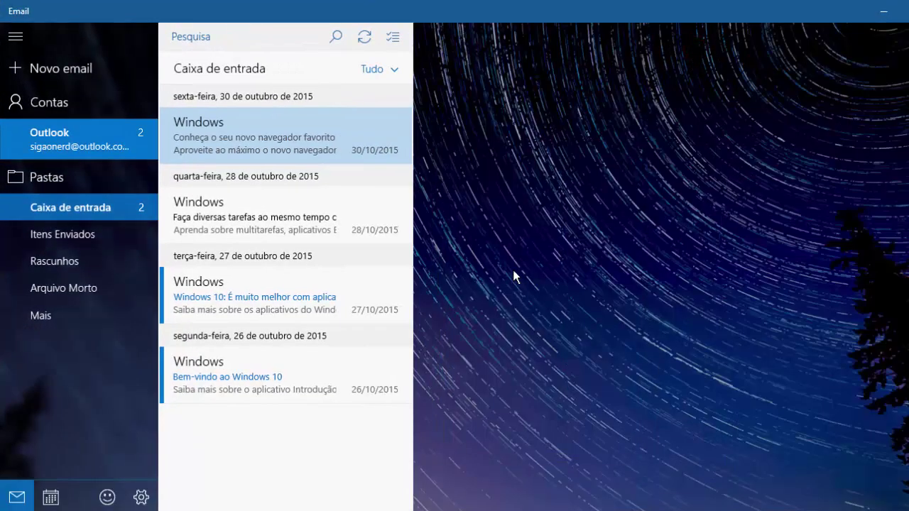
{"action": "mouse_move", "coordinate": [248, 150]}
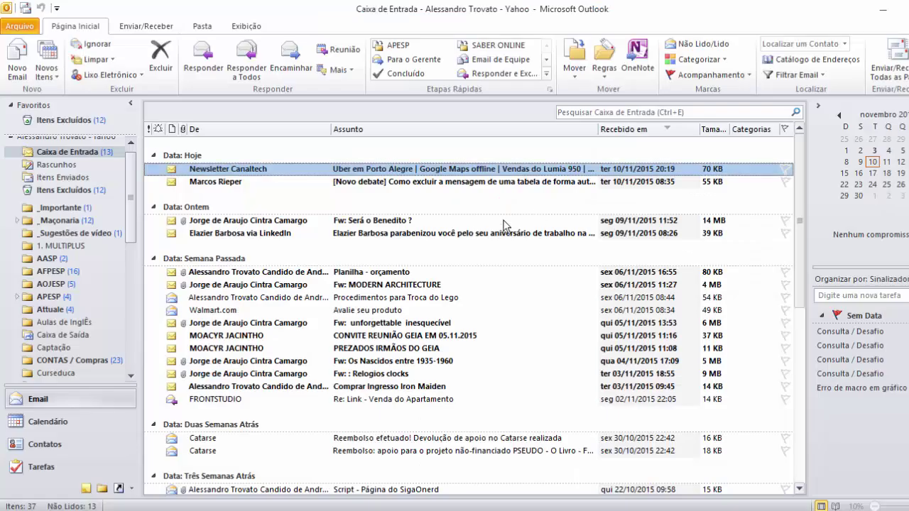
Select yesterday's LinkedIn message, then step through the Calendar, Contacts, Tasks and Notes views.
{"action": "left_click", "coordinate": [261, 207]}
{"action": "left_click", "coordinate": [391, 234]}
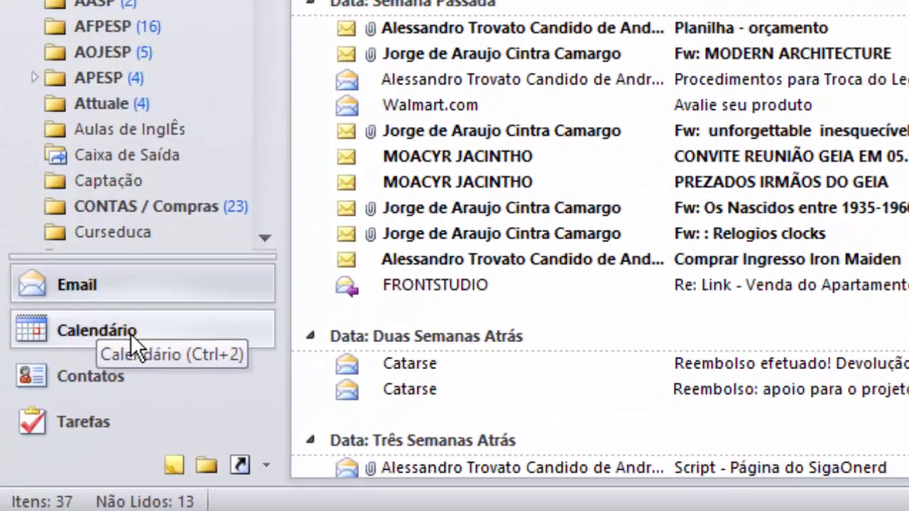
{"action": "left_click", "coordinate": [128, 333]}
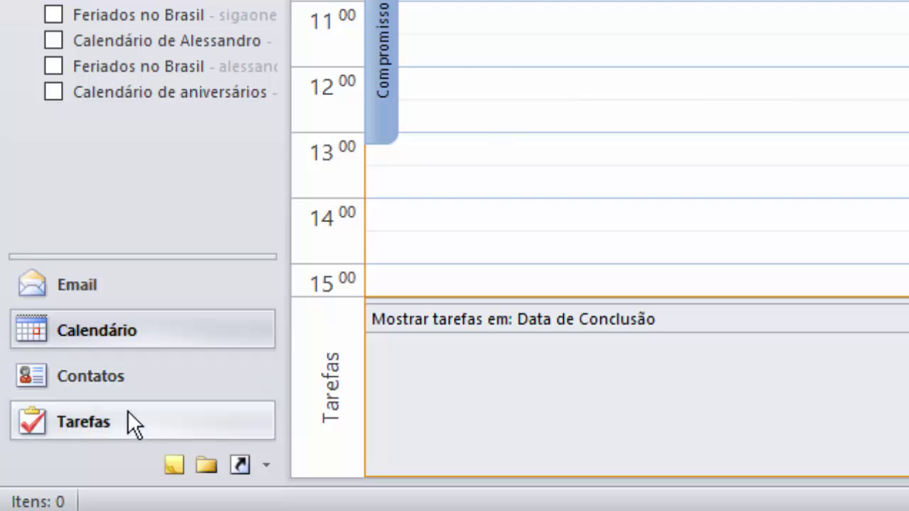
{"action": "left_click", "coordinate": [135, 384]}
{"action": "scroll", "coordinate": [376, 206], "scroll_direction": "down", "scroll_amount": 2}
{"action": "scroll", "coordinate": [733, 99], "scroll_direction": "down", "scroll_amount": 9}
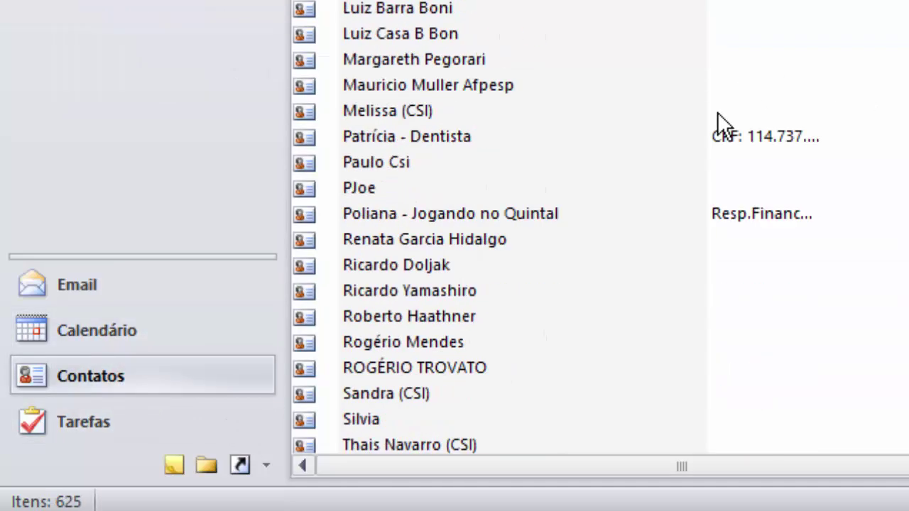
{"action": "left_click", "coordinate": [72, 423]}
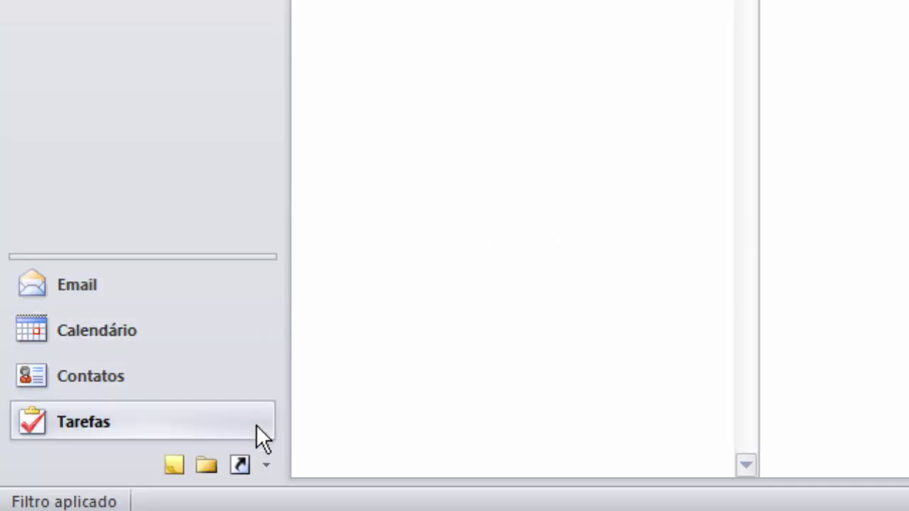
{"action": "left_click", "coordinate": [174, 465]}
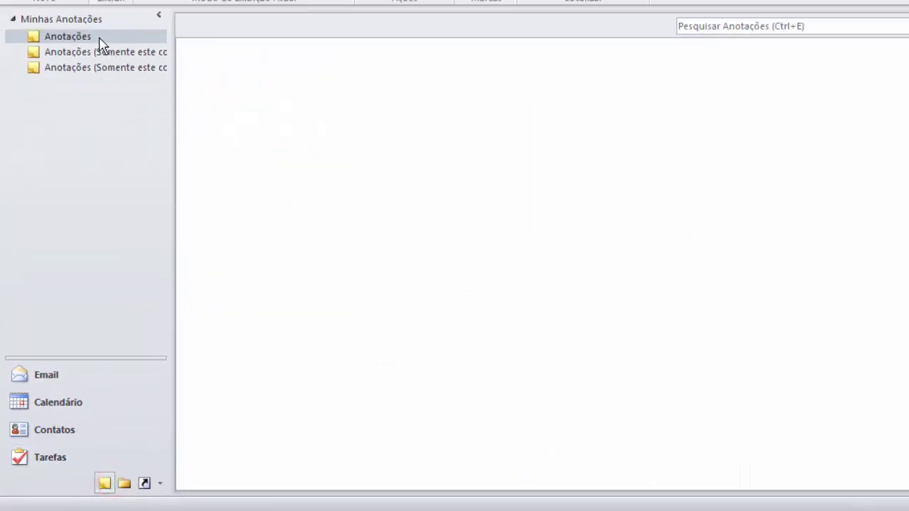
Create a blank note in the Anotações folder and close it so it saves.
{"action": "left_click", "coordinate": [71, 36]}
{"action": "left_click", "coordinate": [47, 38]}
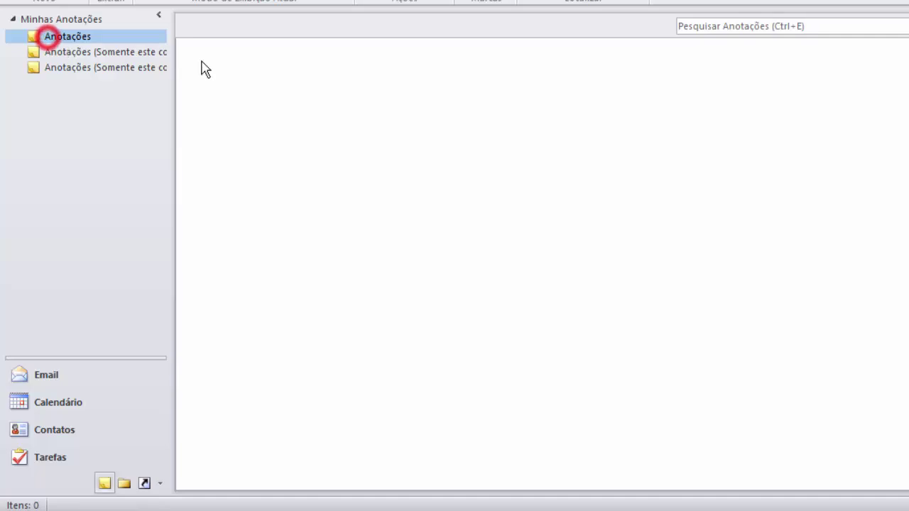
{"action": "left_click", "coordinate": [320, 128]}
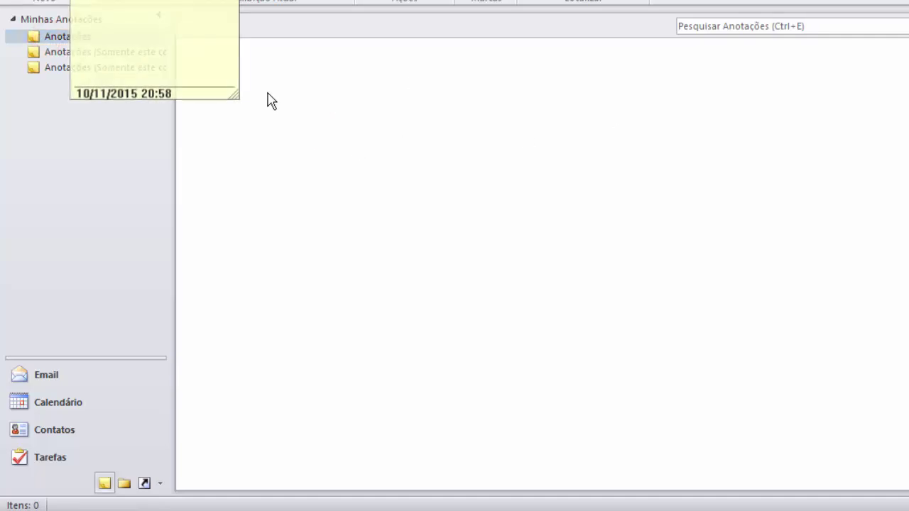
{"action": "left_click_drag", "start_coordinate": [128, 1], "coordinate": [374, 90]}
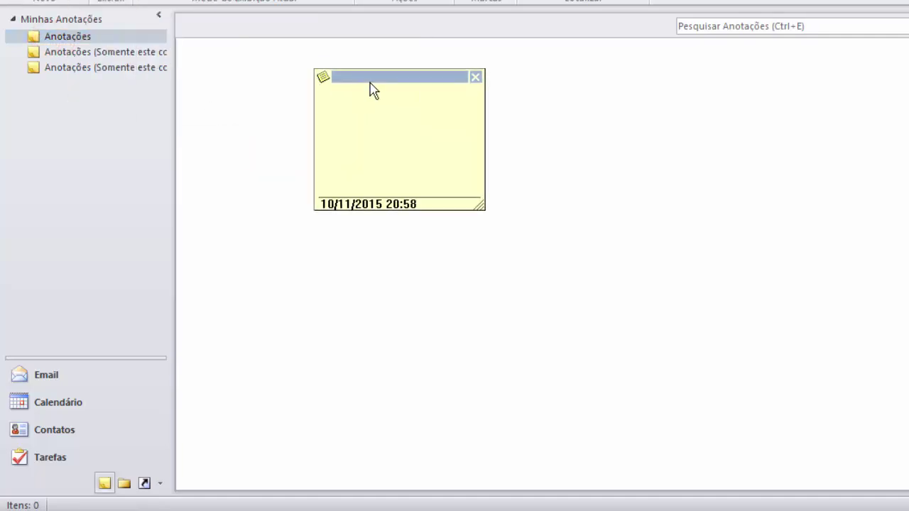
{"action": "left_click", "coordinate": [476, 77]}
Open the Diário journal from the Folder List, enable it, and cancel the journal options.
{"action": "left_click", "coordinate": [124, 484]}
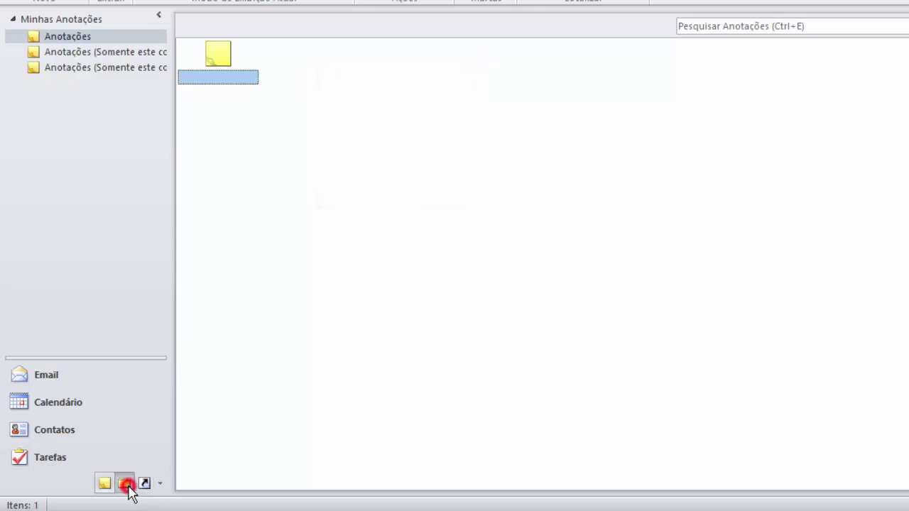
{"action": "scroll", "coordinate": [77, 312], "scroll_direction": "down", "scroll_amount": 3}
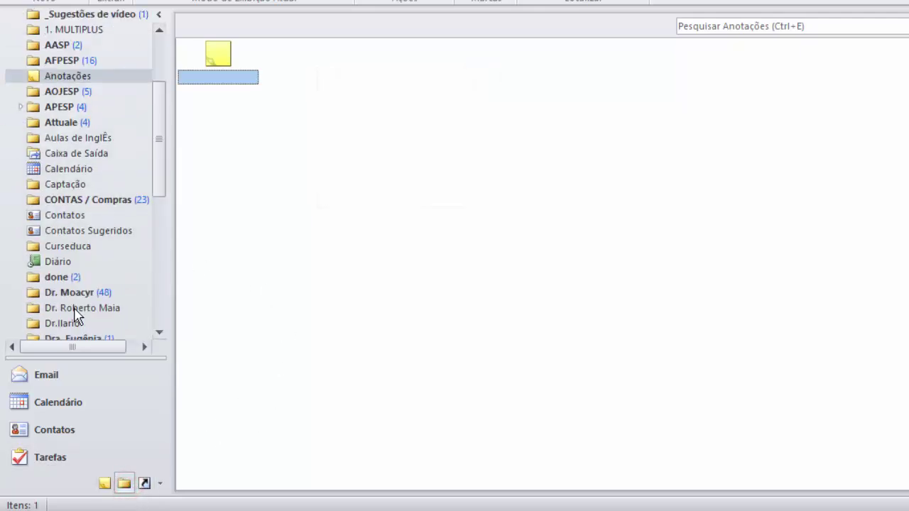
{"action": "left_click", "coordinate": [69, 264]}
{"action": "left_click", "coordinate": [541, 274]}
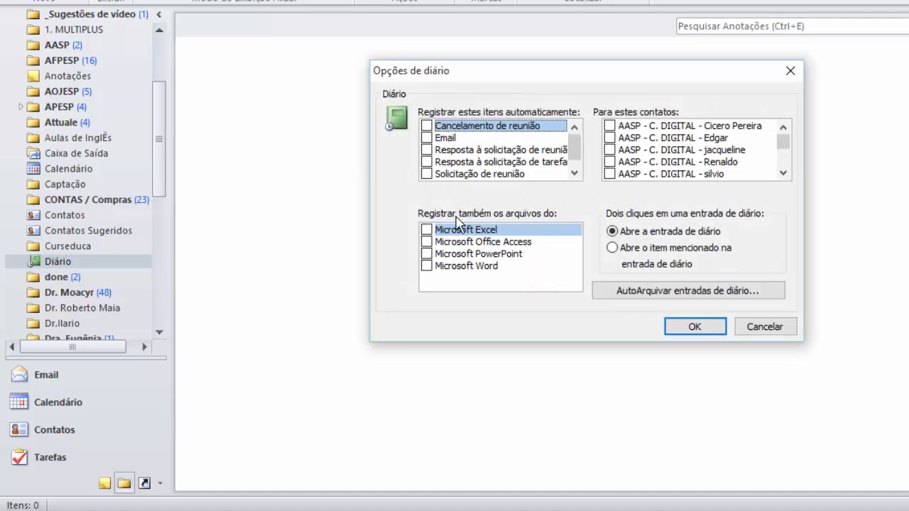
{"action": "left_click", "coordinate": [771, 330]}
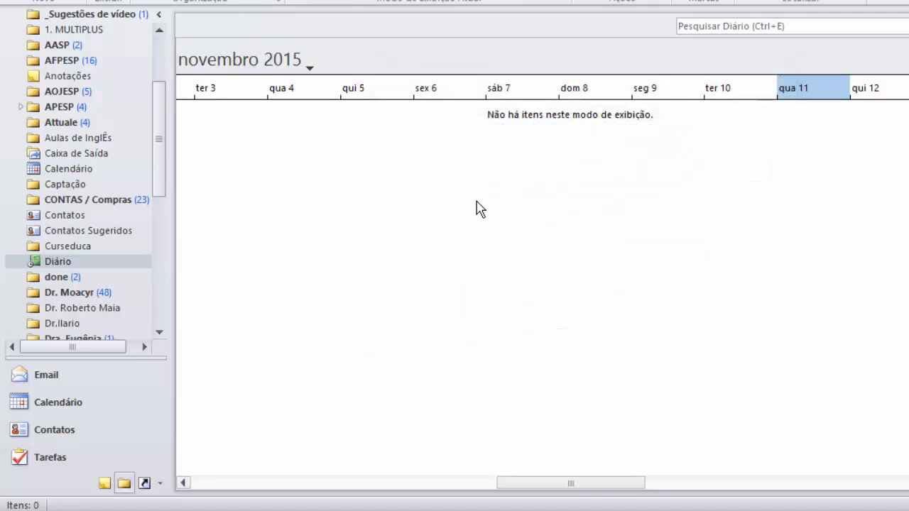
Return to the Email inbox, then minimize Outlook to reveal the desktop.
{"action": "left_click", "coordinate": [51, 371]}
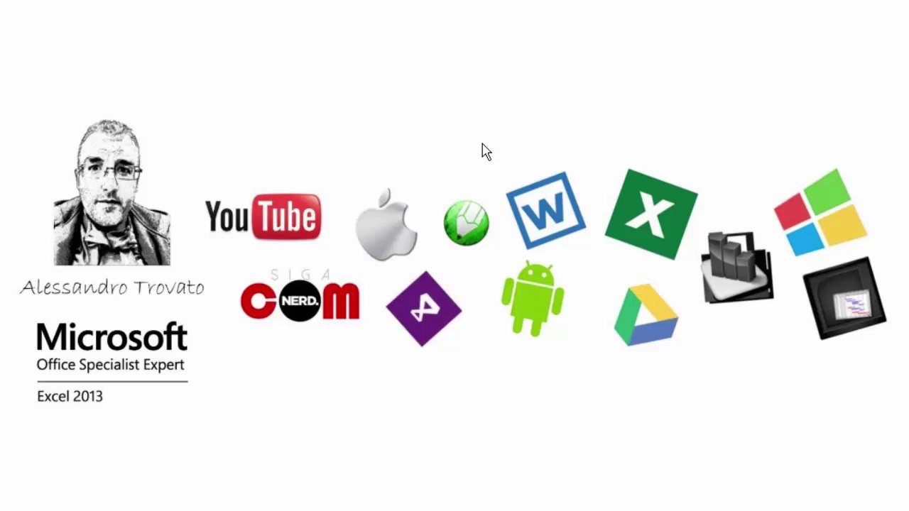
{"action": "left_click", "coordinate": [475, 319]}
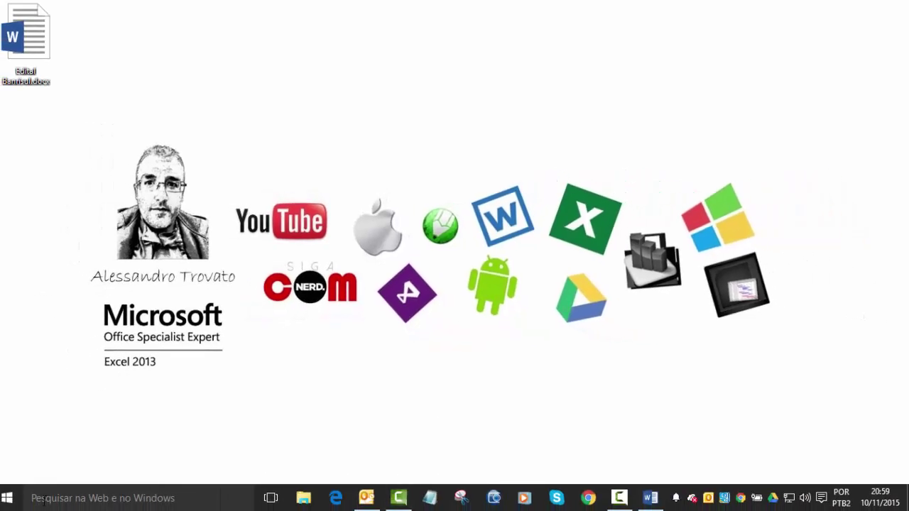
Open the Start menu and show its full alphabetical app list.
{"action": "left_click", "coordinate": [8, 497]}
{"action": "scroll", "coordinate": [261, 352], "scroll_direction": "down", "scroll_amount": 6}
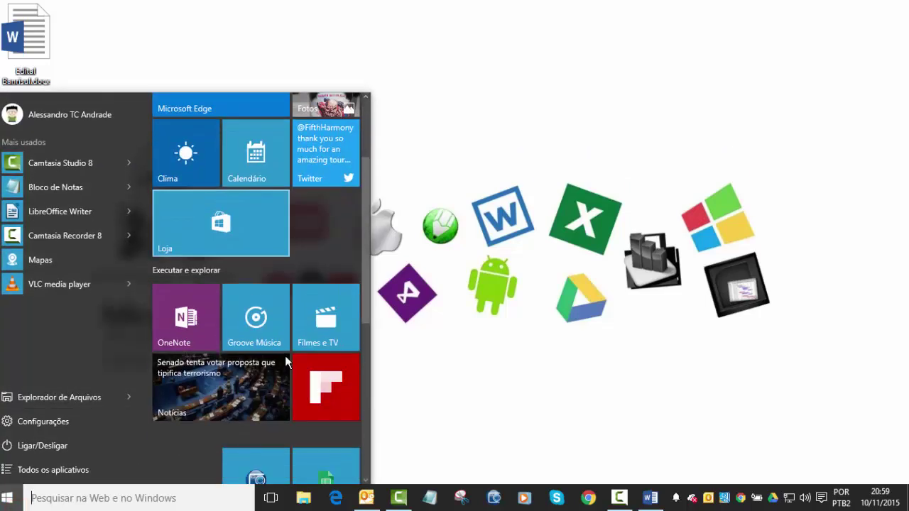
{"action": "scroll", "coordinate": [283, 351], "scroll_direction": "down", "scroll_amount": 1}
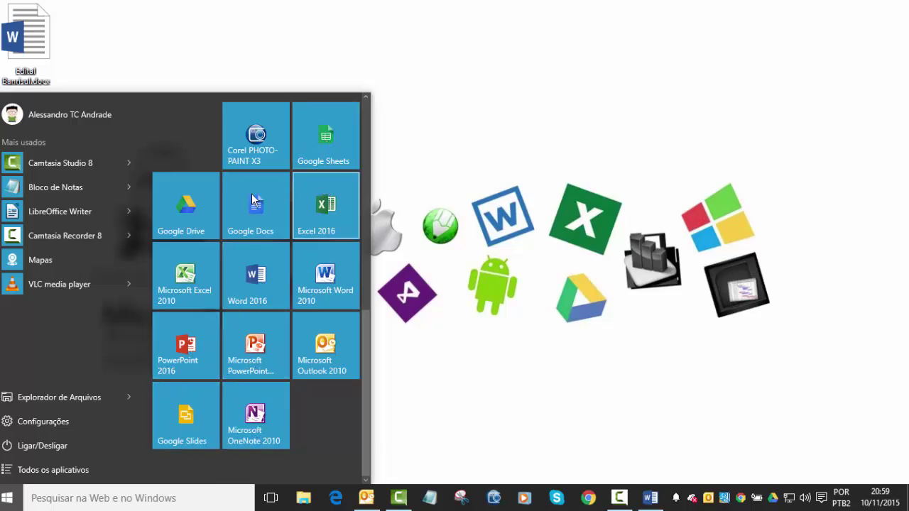
{"action": "left_click", "coordinate": [43, 470]}
Expand the Microsoft Office folder and scroll down to Outlook 2016.
{"action": "scroll", "coordinate": [62, 402], "scroll_direction": "down", "scroll_amount": 12}
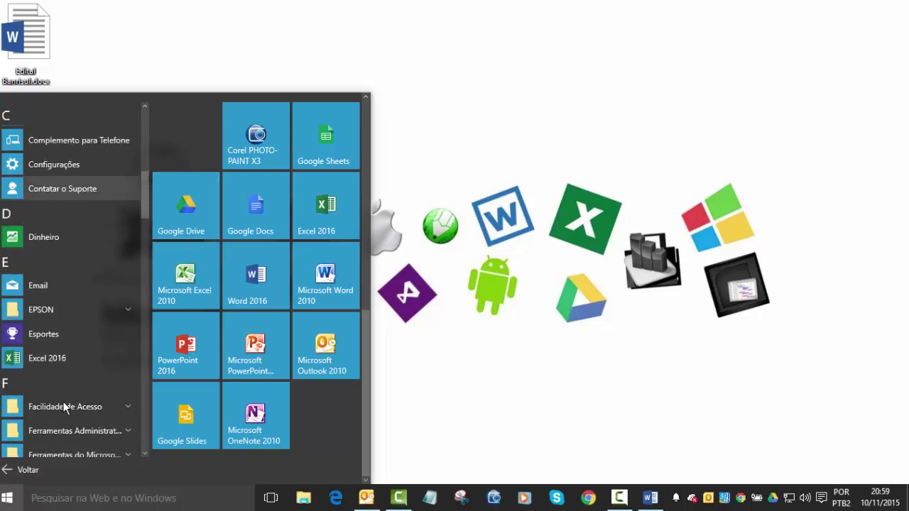
{"action": "scroll", "coordinate": [63, 401], "scroll_direction": "down", "scroll_amount": 5}
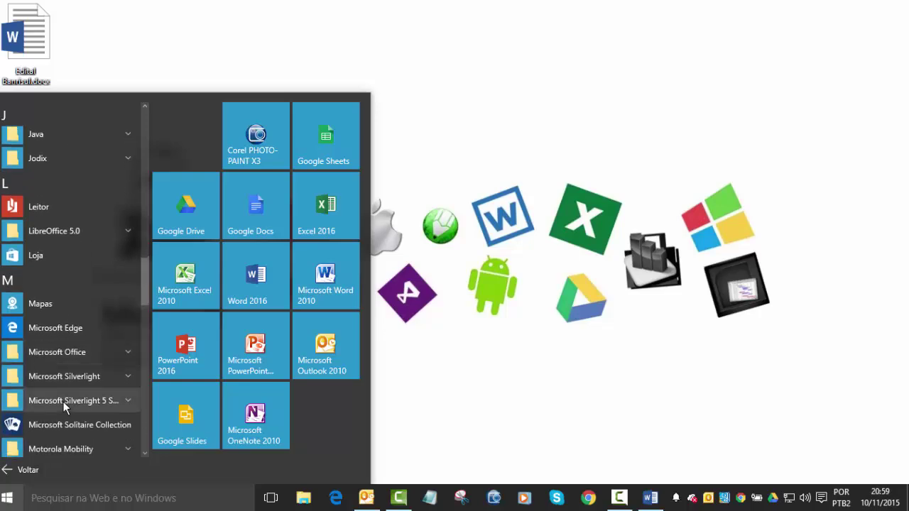
{"action": "left_click", "coordinate": [69, 303]}
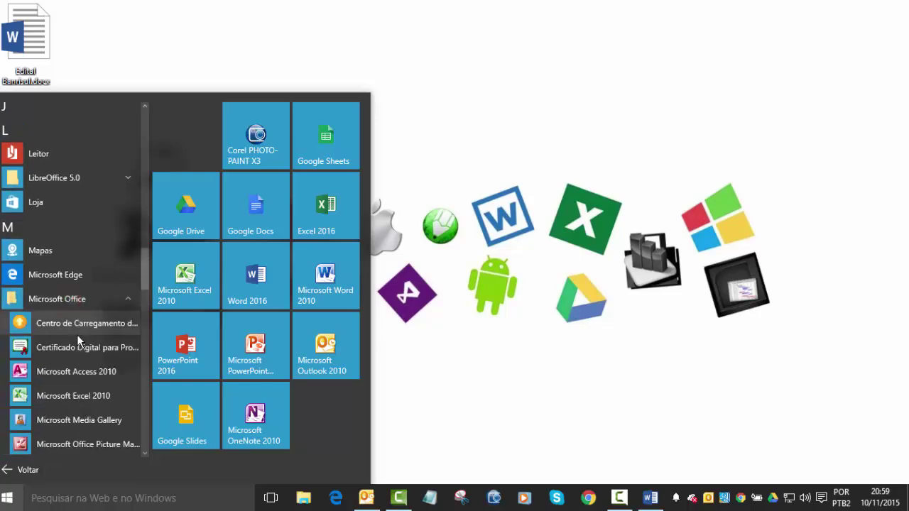
{"action": "scroll", "coordinate": [85, 351], "scroll_direction": "down", "scroll_amount": 3}
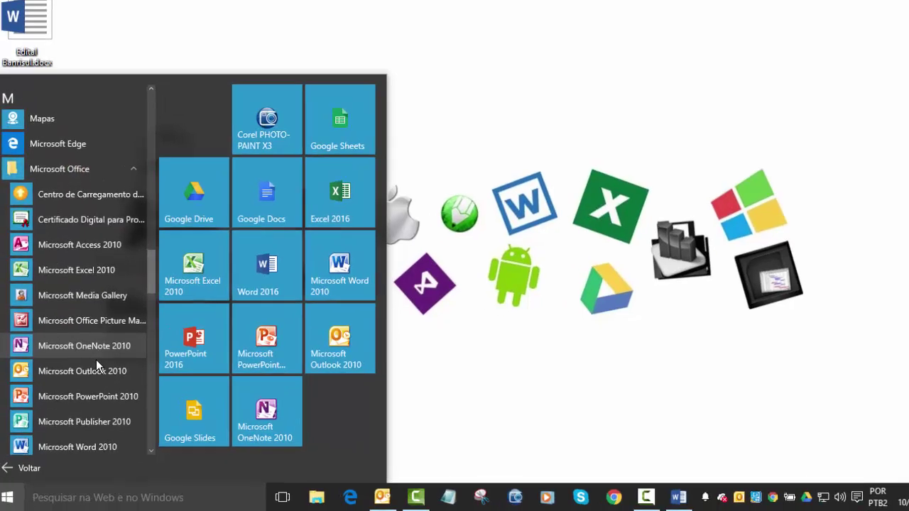
{"action": "scroll", "coordinate": [96, 365], "scroll_direction": "down", "scroll_amount": 2}
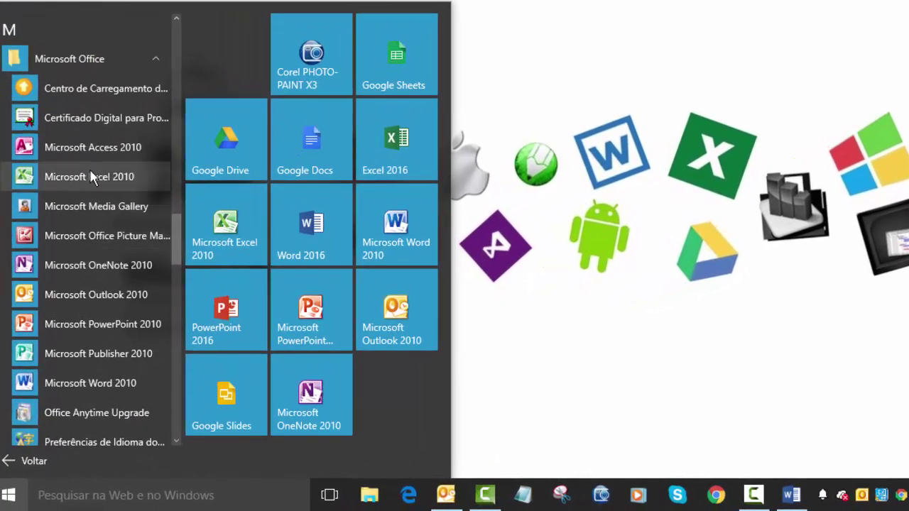
{"action": "scroll", "coordinate": [79, 320], "scroll_direction": "down", "scroll_amount": 2}
{"action": "scroll", "coordinate": [93, 284], "scroll_direction": "down", "scroll_amount": 2}
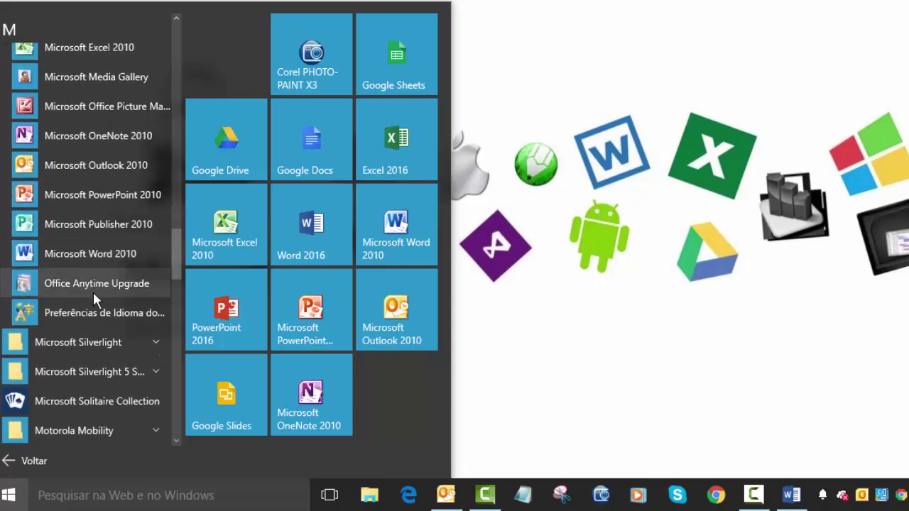
{"action": "scroll", "coordinate": [147, 288], "scroll_direction": "down", "scroll_amount": 4}
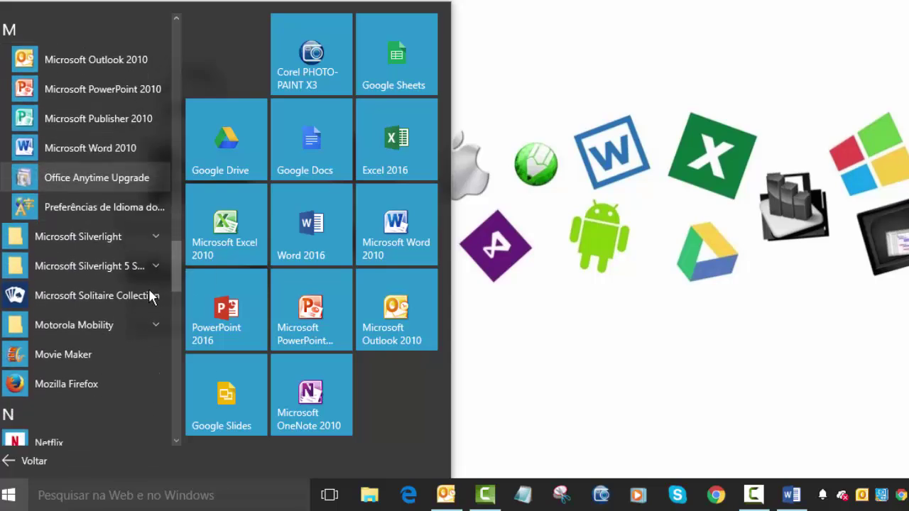
{"action": "scroll", "coordinate": [134, 340], "scroll_direction": "down", "scroll_amount": 8}
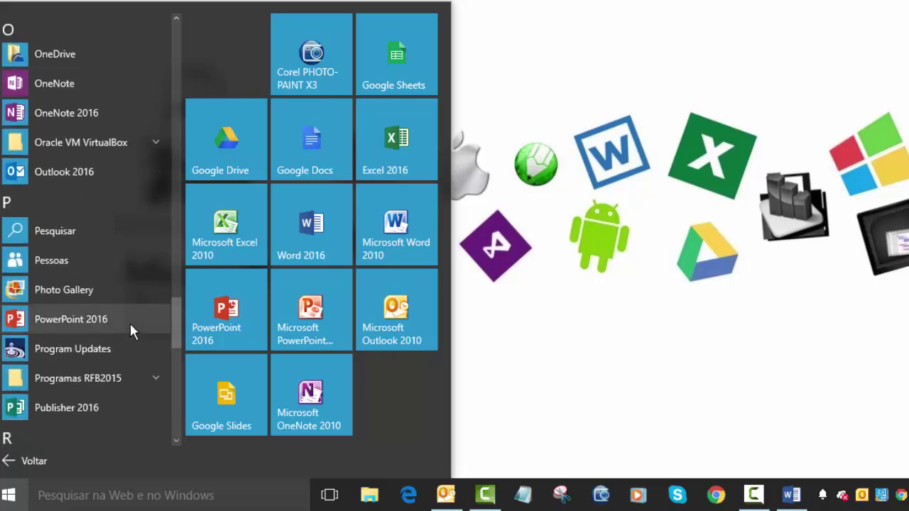
Try launching Outlook 2016, acknowledge the other-version-running error, and minimize Outlook.
{"action": "left_click", "coordinate": [65, 175]}
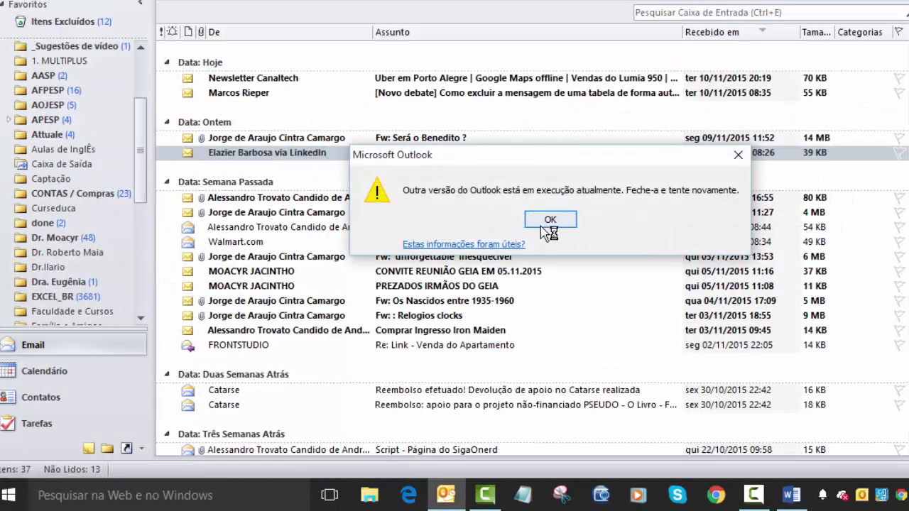
{"action": "left_click", "coordinate": [548, 219]}
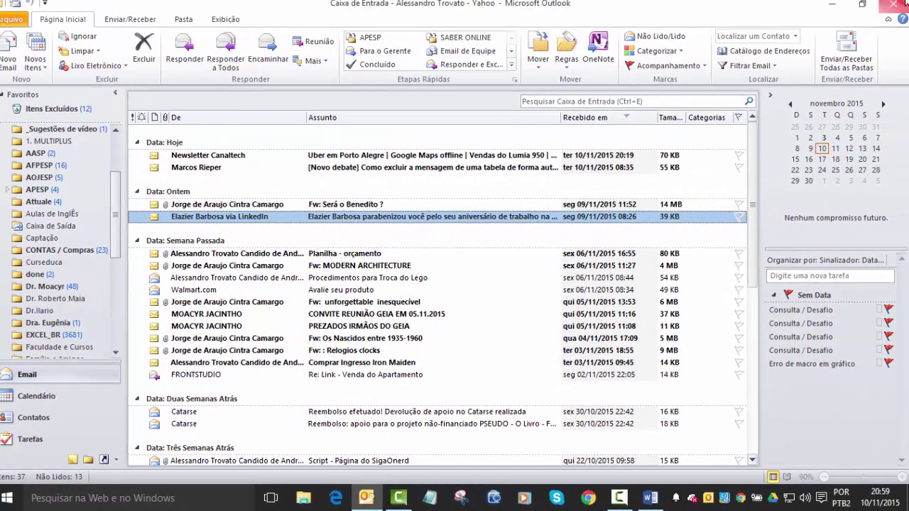
{"action": "left_click", "coordinate": [366, 498]}
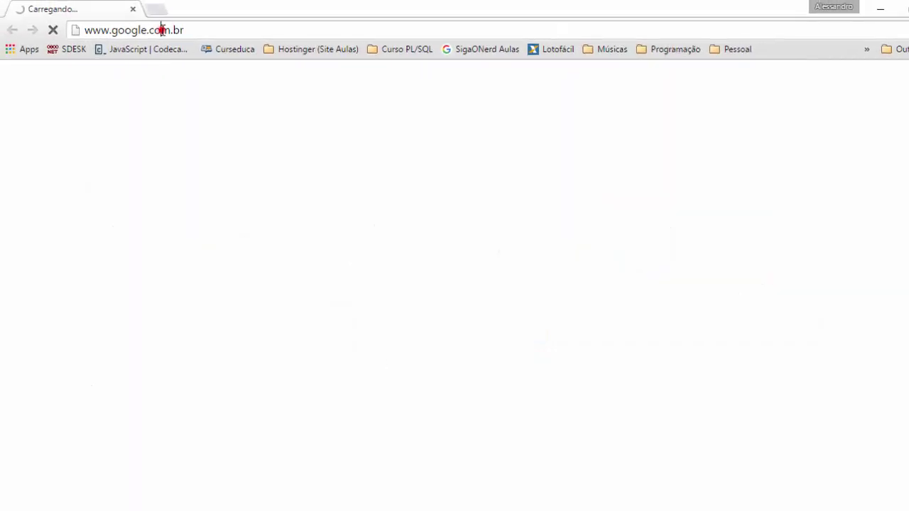
{"action": "left_click", "coordinate": [163, 30]}
{"action": "type", "text": "www.fa"}
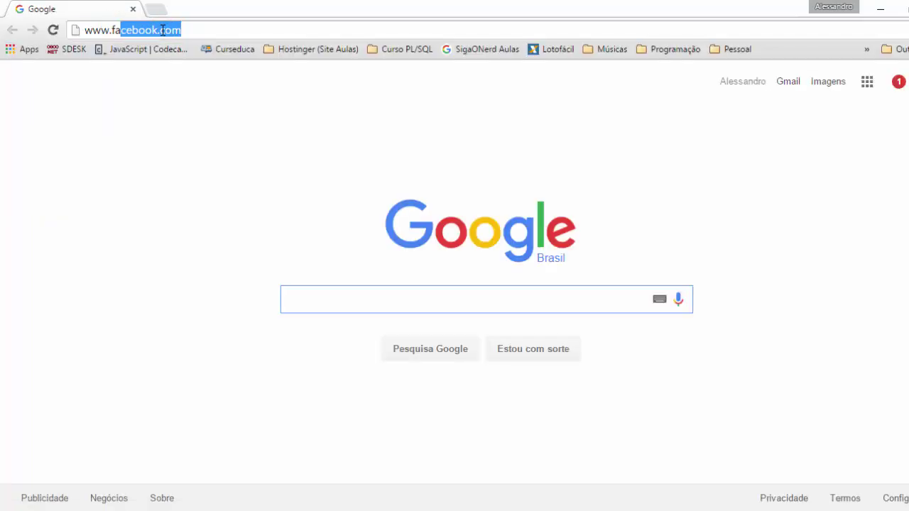
{"action": "key", "text": "Return"}
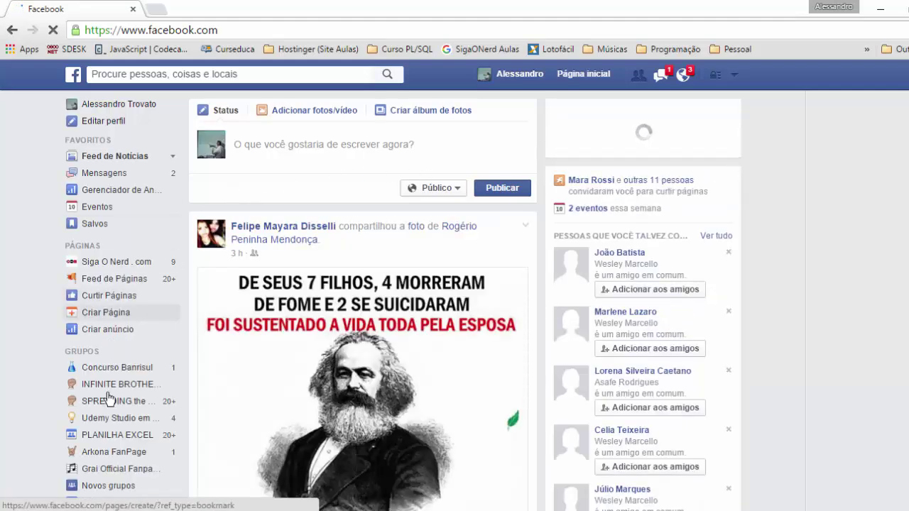
Open the Concurso Banrisul group and scroll through its recent posts.
{"action": "scroll", "coordinate": [110, 428], "scroll_direction": "down", "scroll_amount": 1}
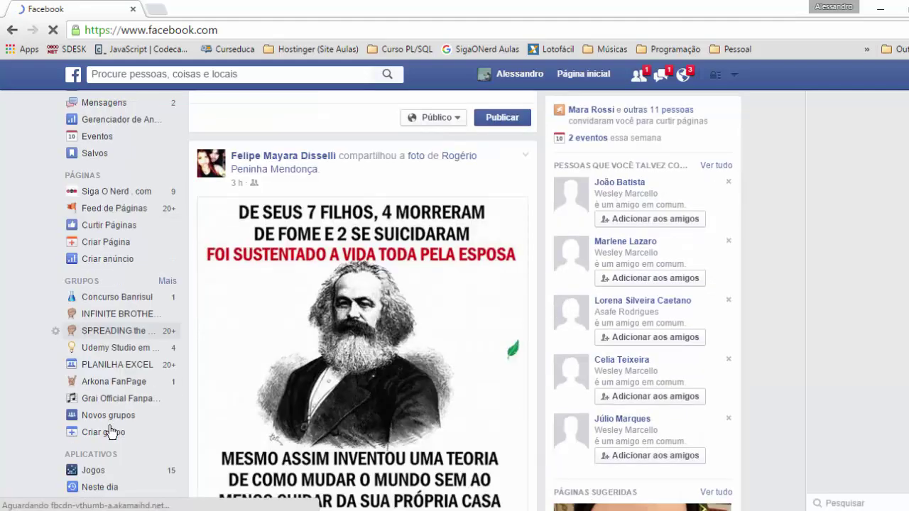
{"action": "left_click", "coordinate": [115, 296]}
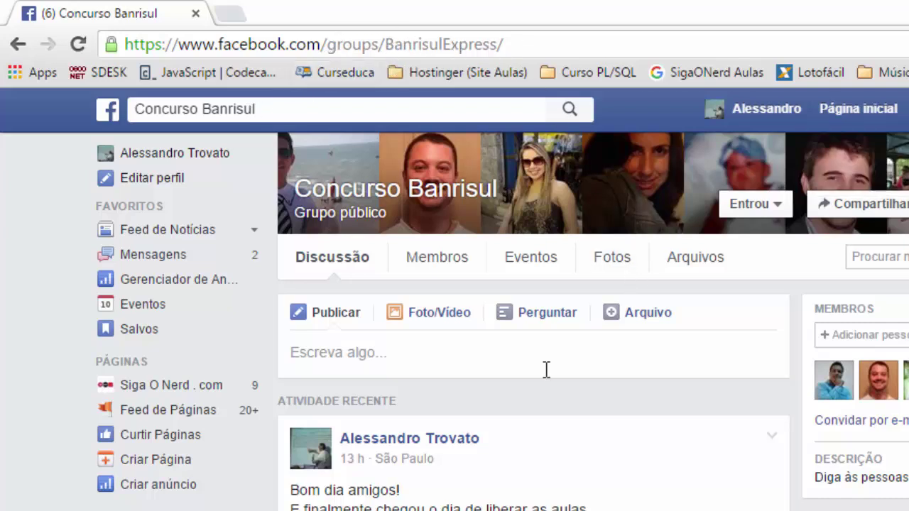
{"action": "scroll", "coordinate": [660, 389], "scroll_direction": "down", "scroll_amount": 15}
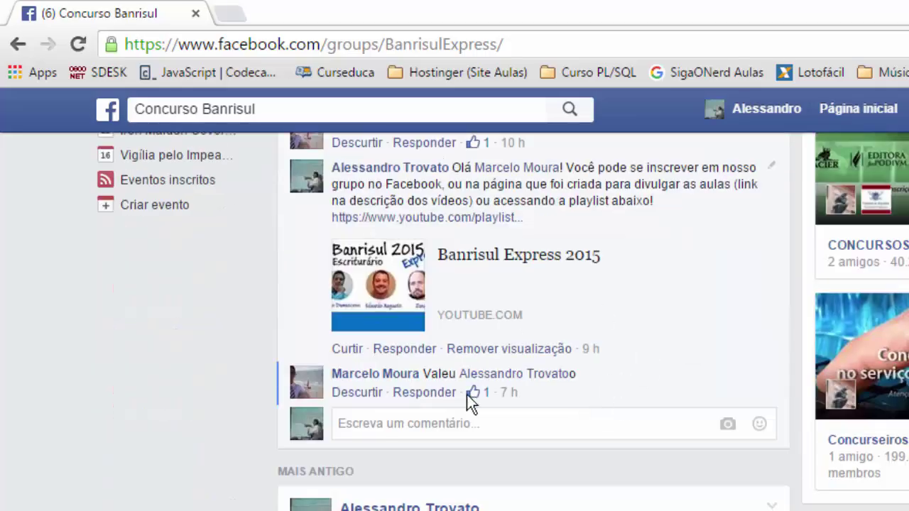
{"action": "scroll", "coordinate": [646, 340], "scroll_direction": "down", "scroll_amount": 5}
{"action": "scroll", "coordinate": [564, 294], "scroll_direction": "up", "scroll_amount": 5}
{"action": "scroll", "coordinate": [463, 243], "scroll_direction": "down", "scroll_amount": 10}
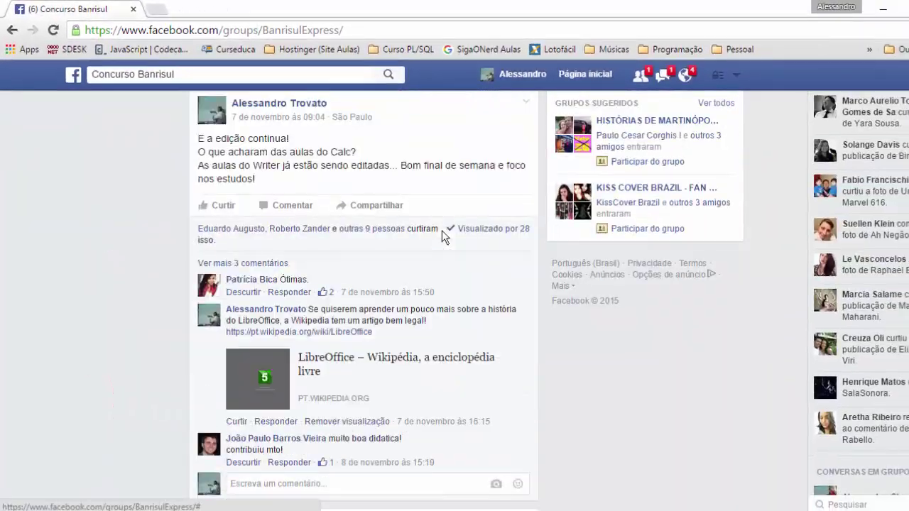
{"action": "scroll", "coordinate": [442, 230], "scroll_direction": "up", "scroll_amount": 15}
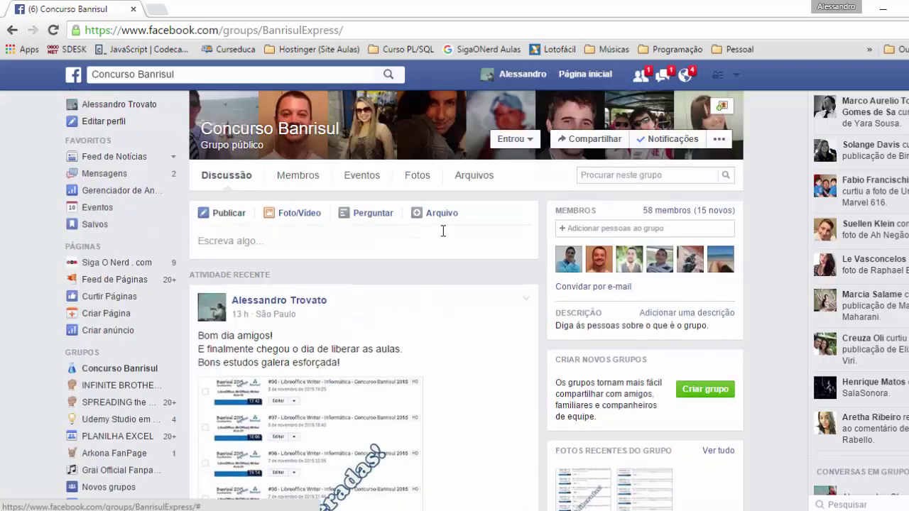
{"action": "scroll", "coordinate": [392, 277], "scroll_direction": "down", "scroll_amount": 15}
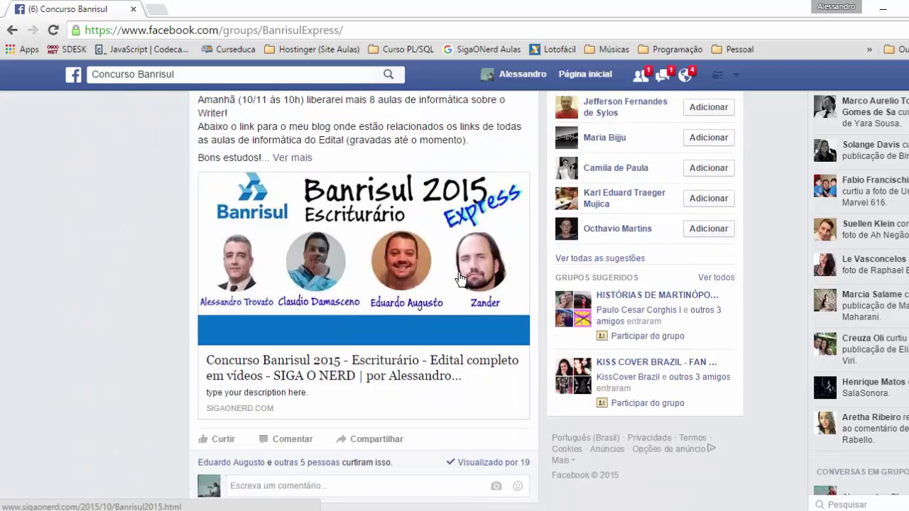